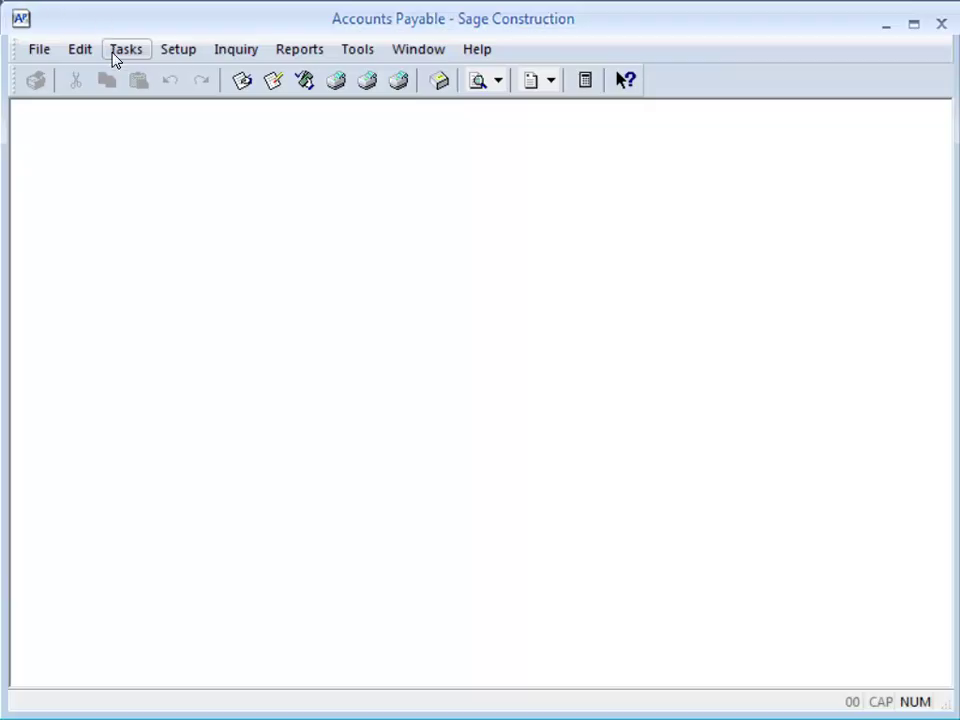
# - Open Form T5018 (CAN) from the government eFile and reporting tasks
pyautogui.click(114, 58)
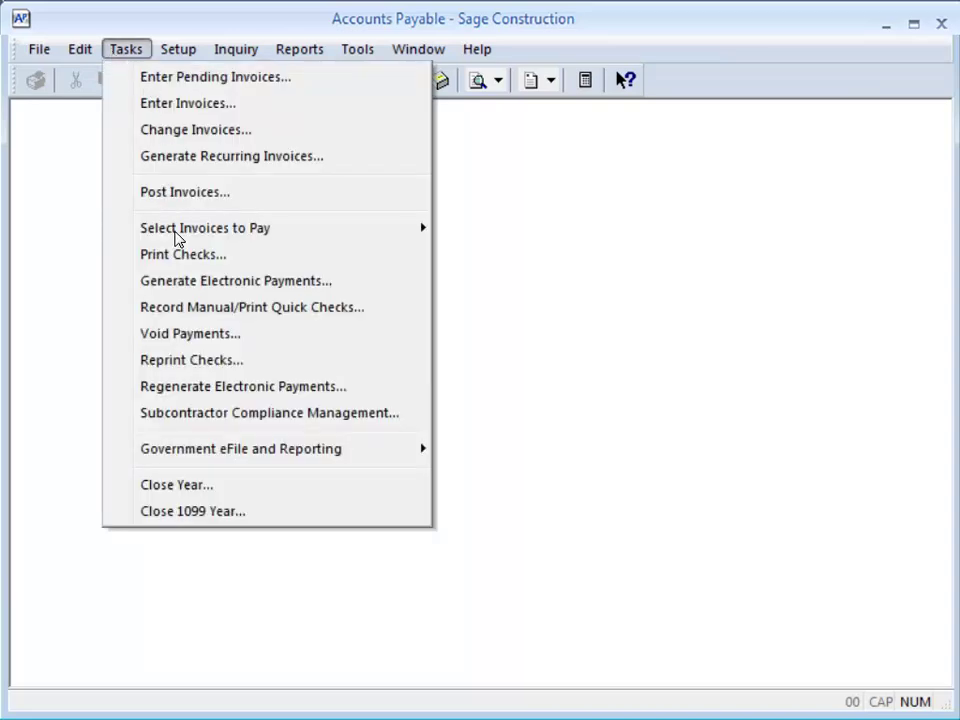
pyautogui.moveTo(186, 462)
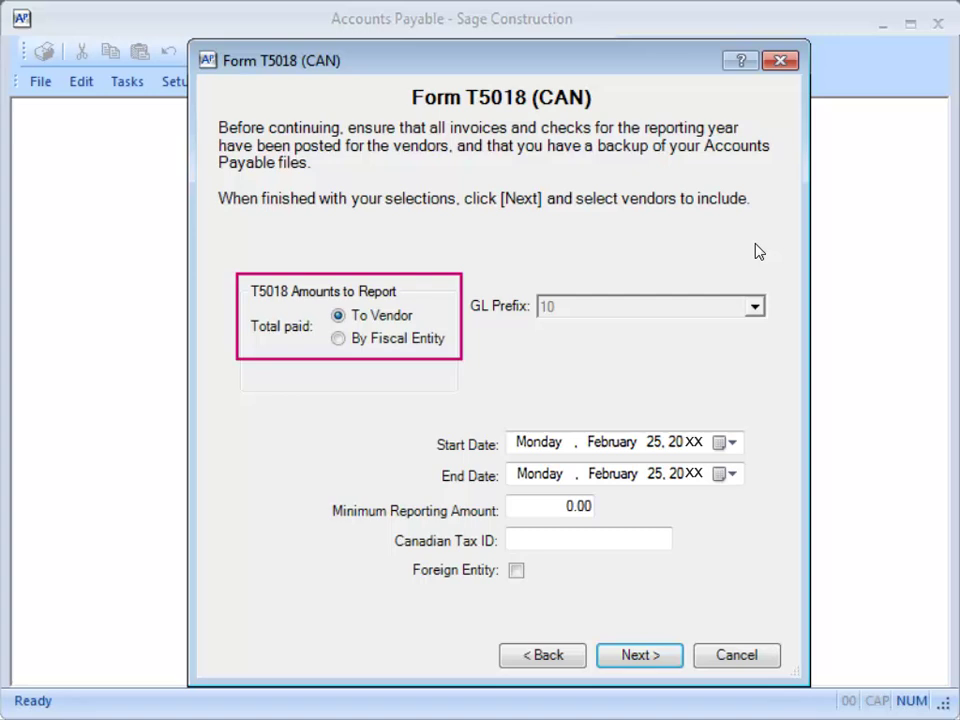
pyautogui.click(339, 340)
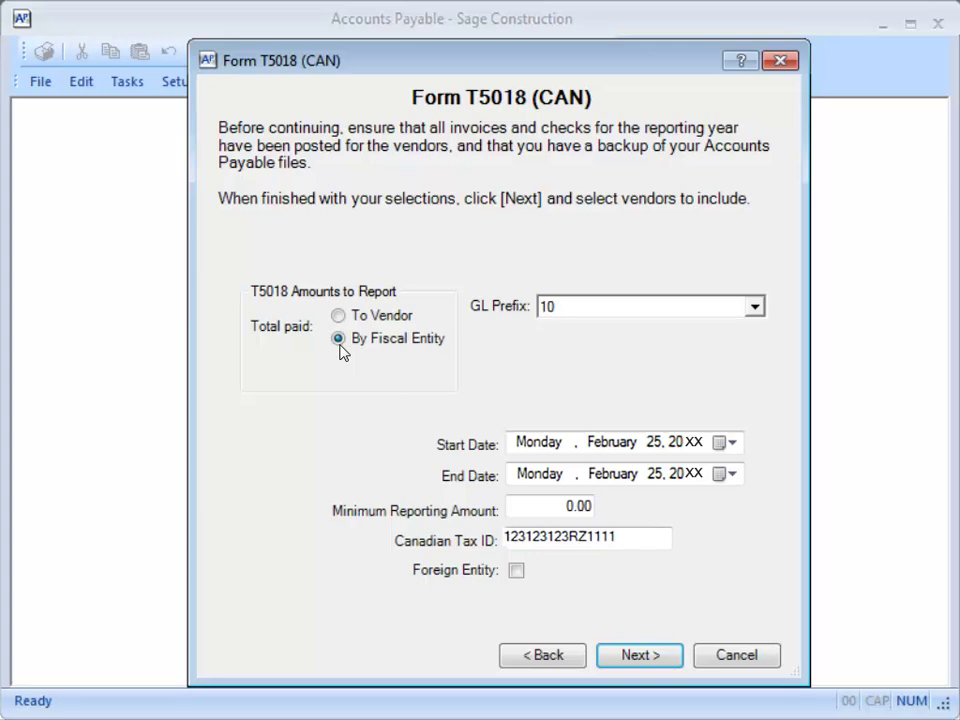
pyautogui.click(755, 307)
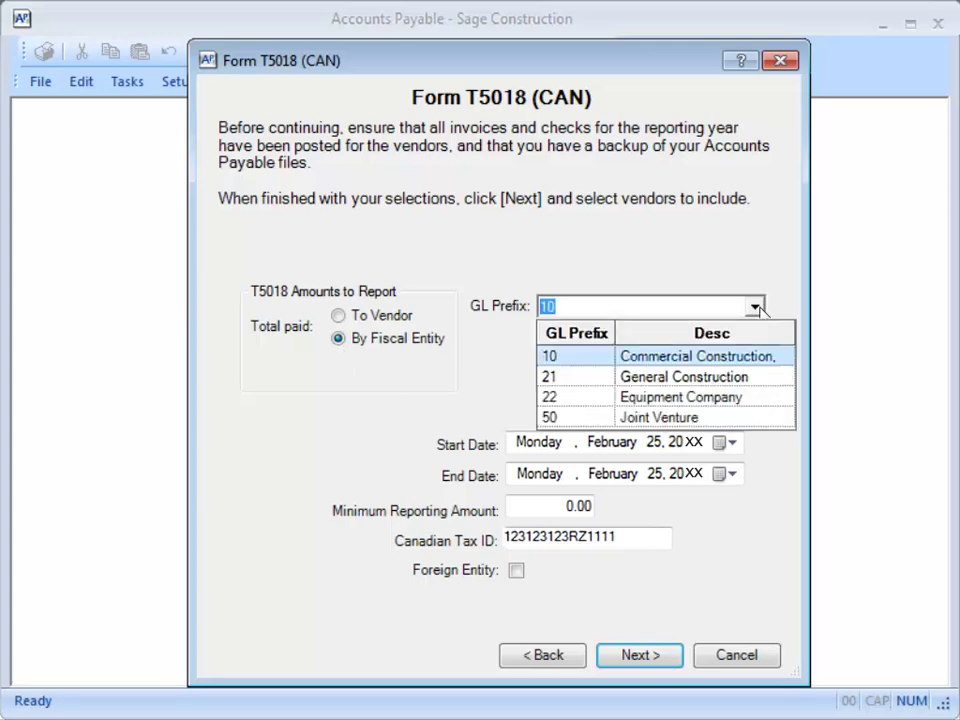
pyautogui.click(758, 308)
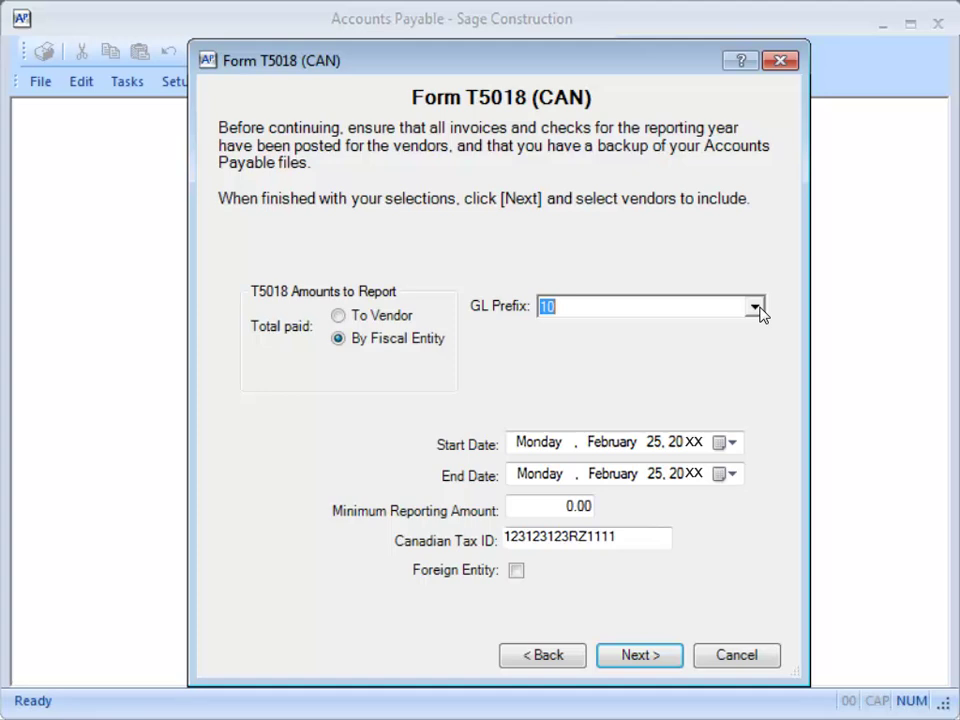
pyautogui.click(338, 316)
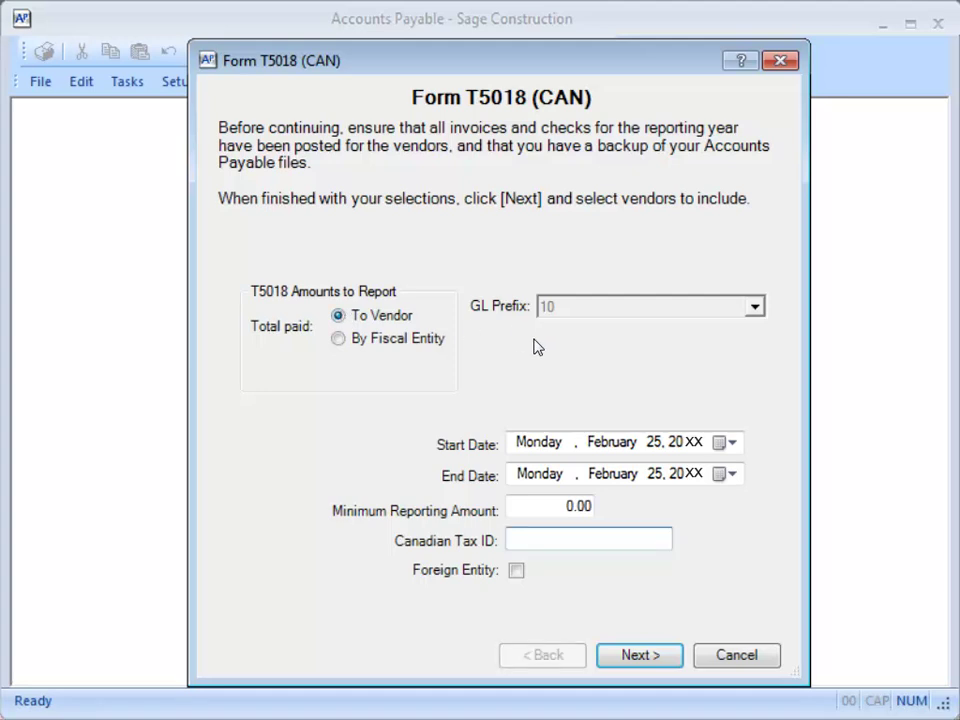
# - Set the reporting period to January 1 through December 31, enter the Canadian tax ID, and continue to vendor selection
pyautogui.click(625, 446)
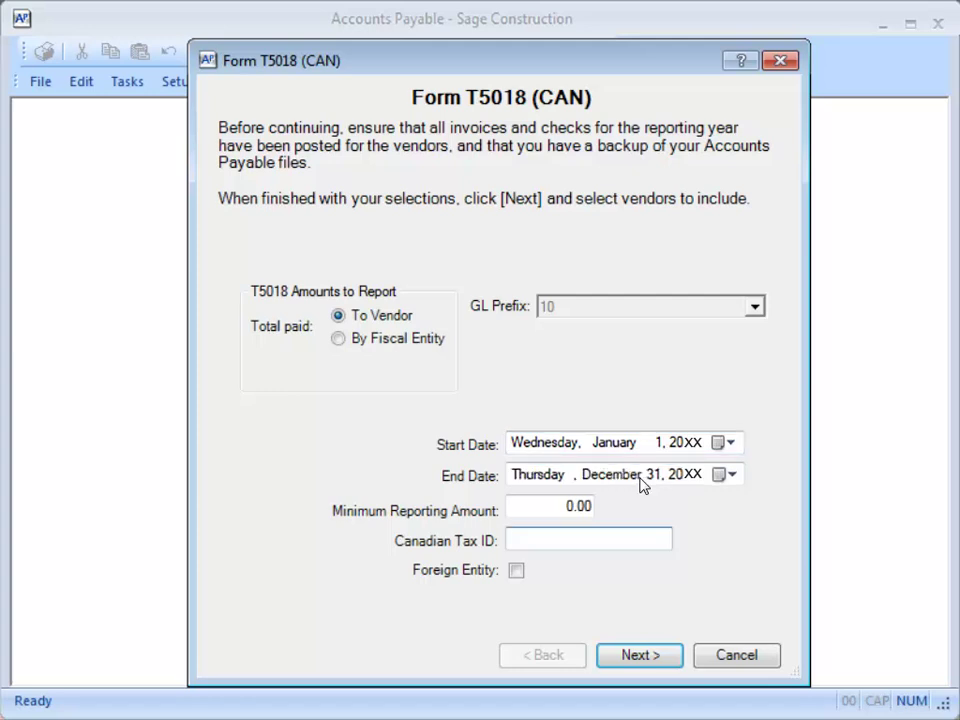
pyautogui.write('123123123RZ1111')
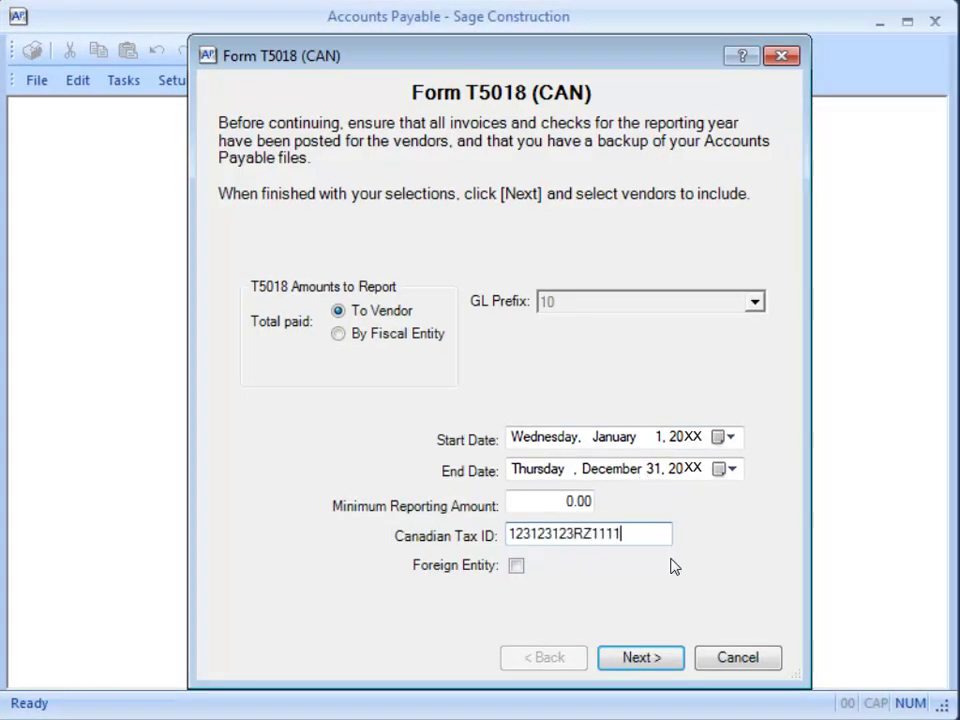
pyautogui.click(676, 663)
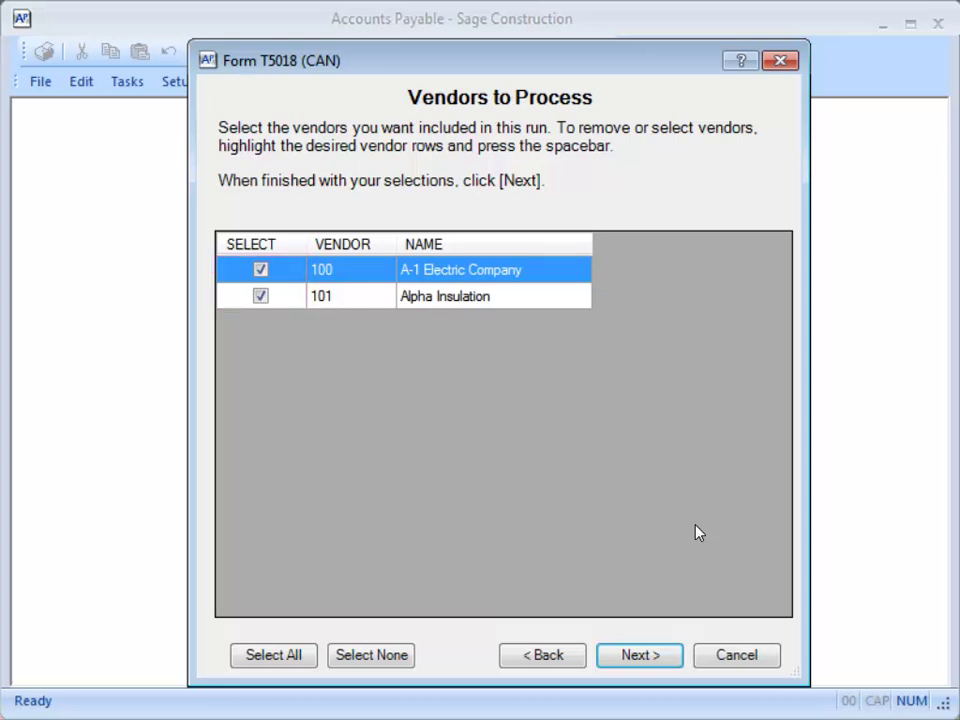
# - Generate the T5018 forms for both listed vendors and complete the setup wizard with a single T5018 data file
pyautogui.click(660, 658)
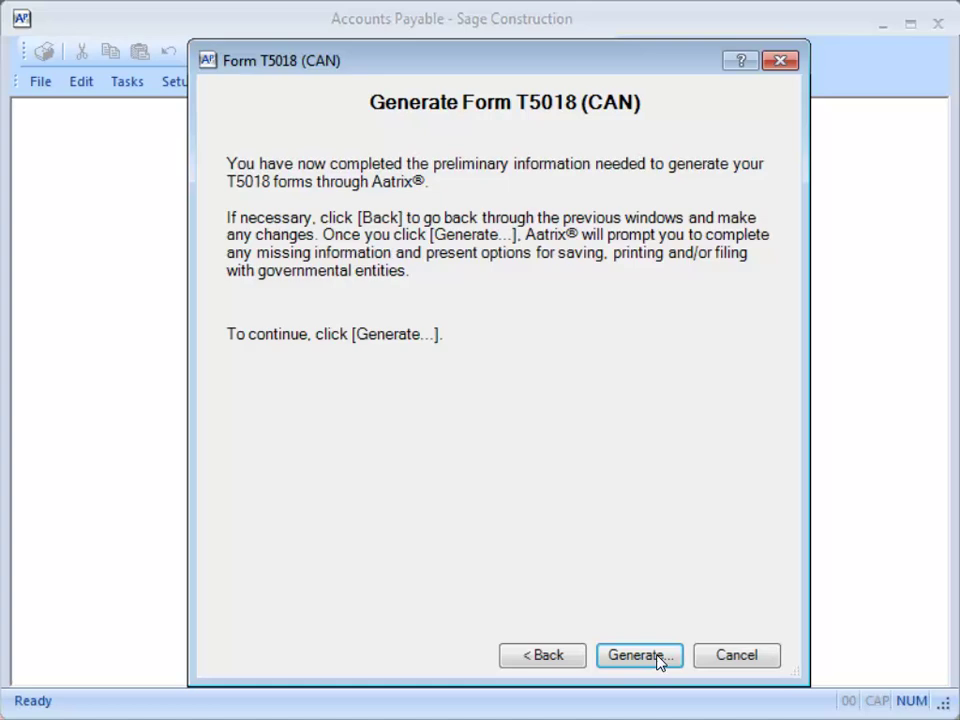
pyautogui.click(638, 655)
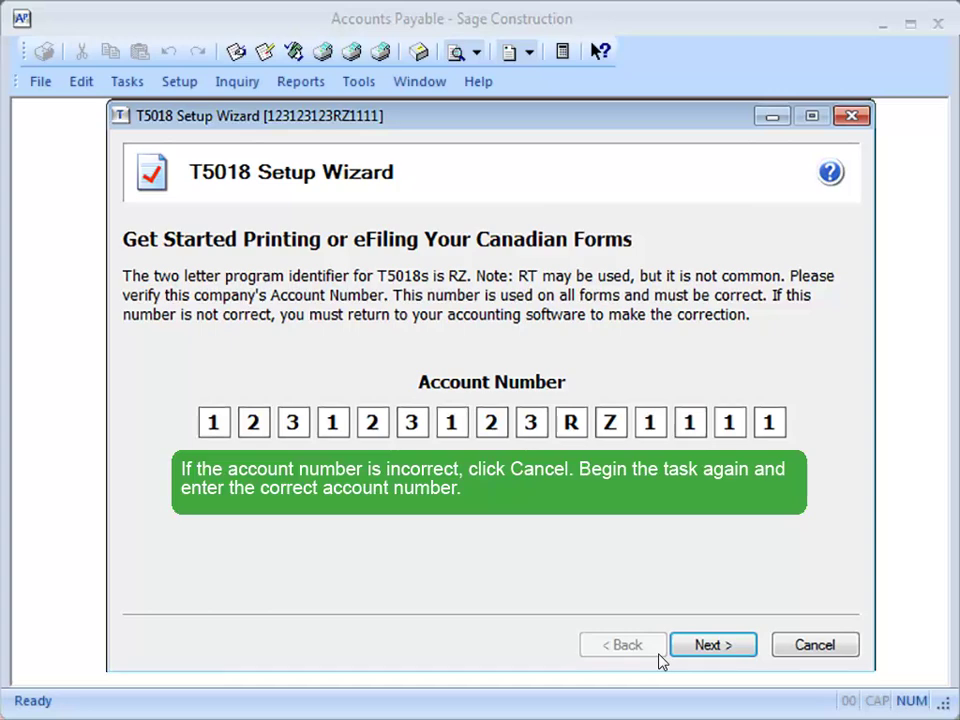
pyautogui.click(737, 648)
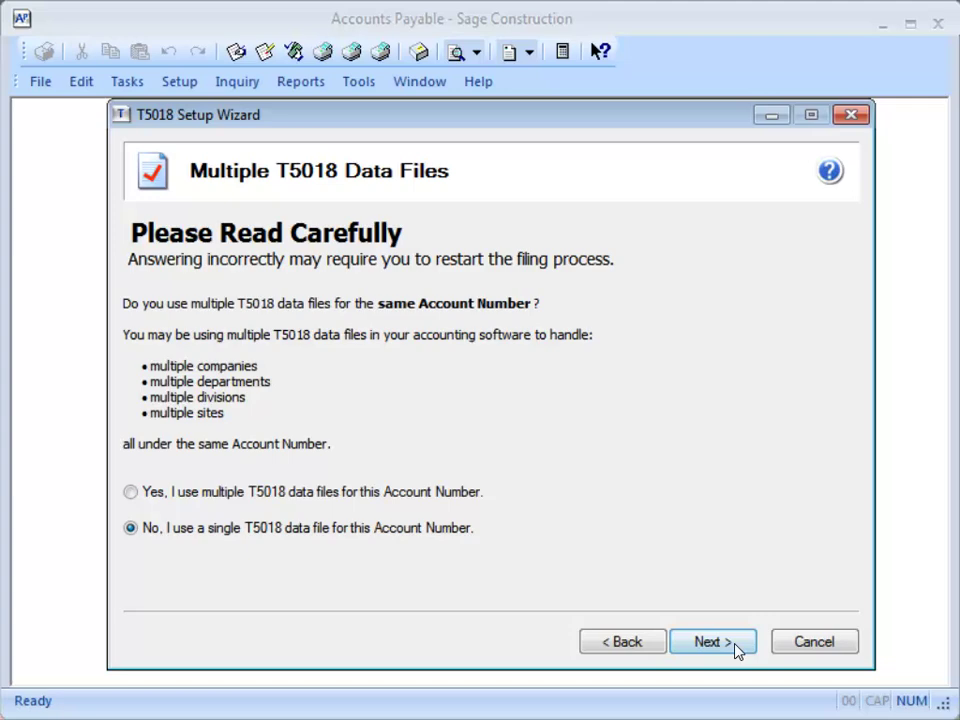
pyautogui.click(712, 642)
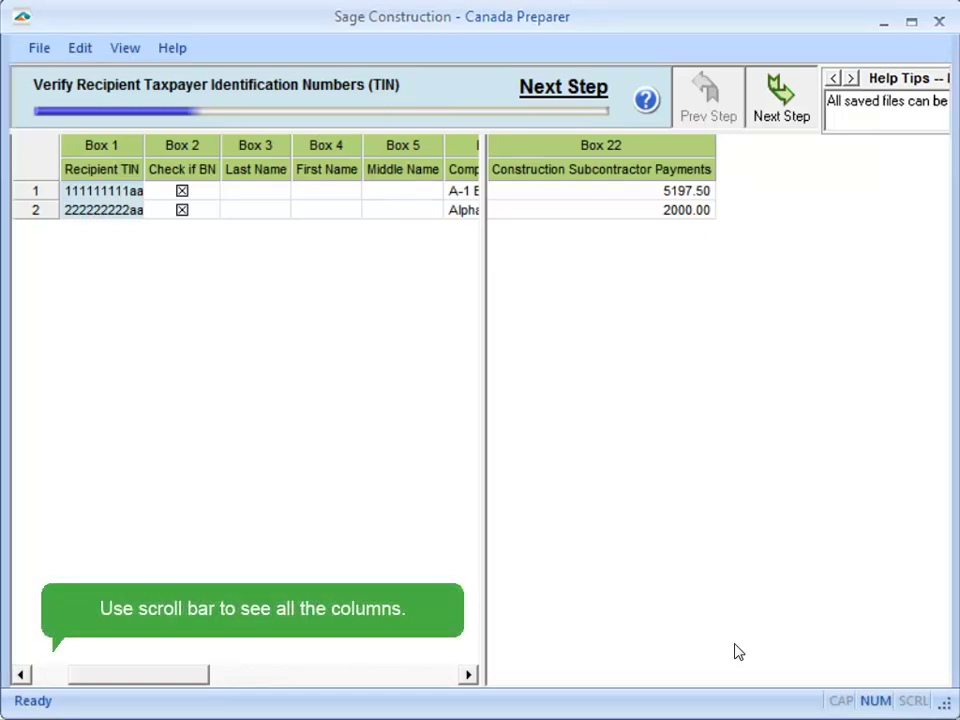
# - Review the recipient columns, widen Address Line 1 to fit its contents, and advance to verifying names and addresses
pyautogui.moveTo(175, 679); pyautogui.dragTo(388, 701)
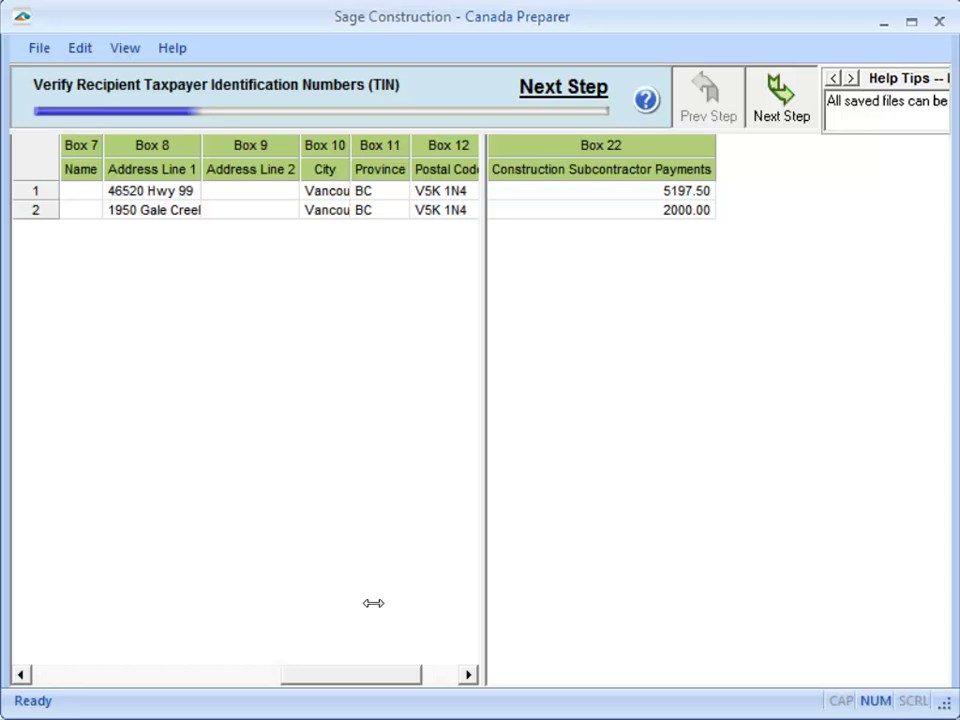
pyautogui.moveTo(201, 137); pyautogui.dragTo(248, 138)
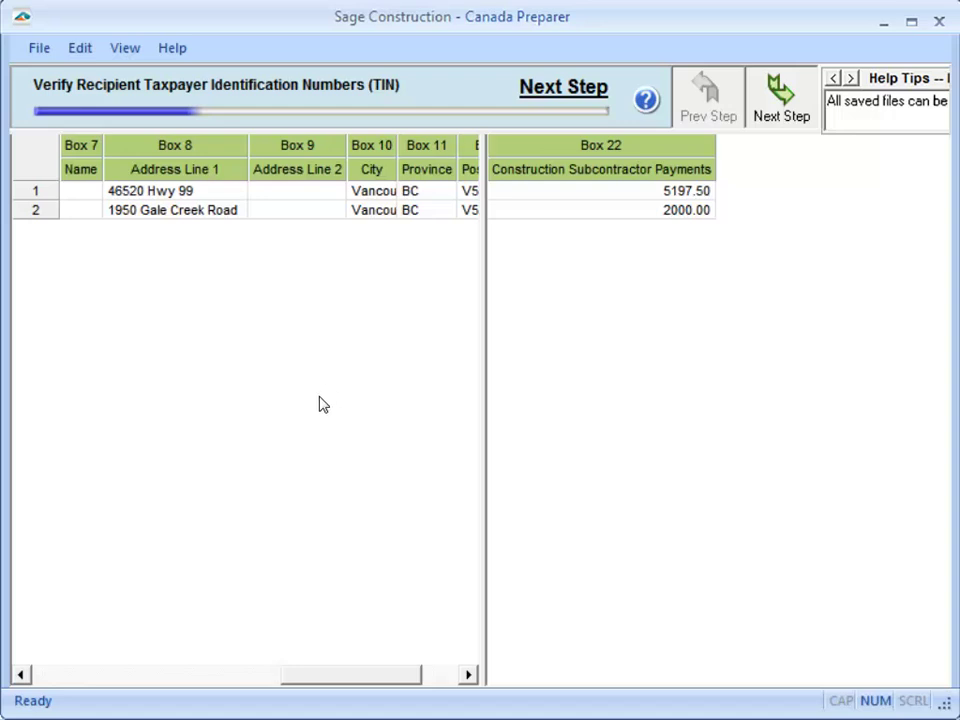
pyautogui.moveTo(300, 681); pyautogui.dragTo(70, 680)
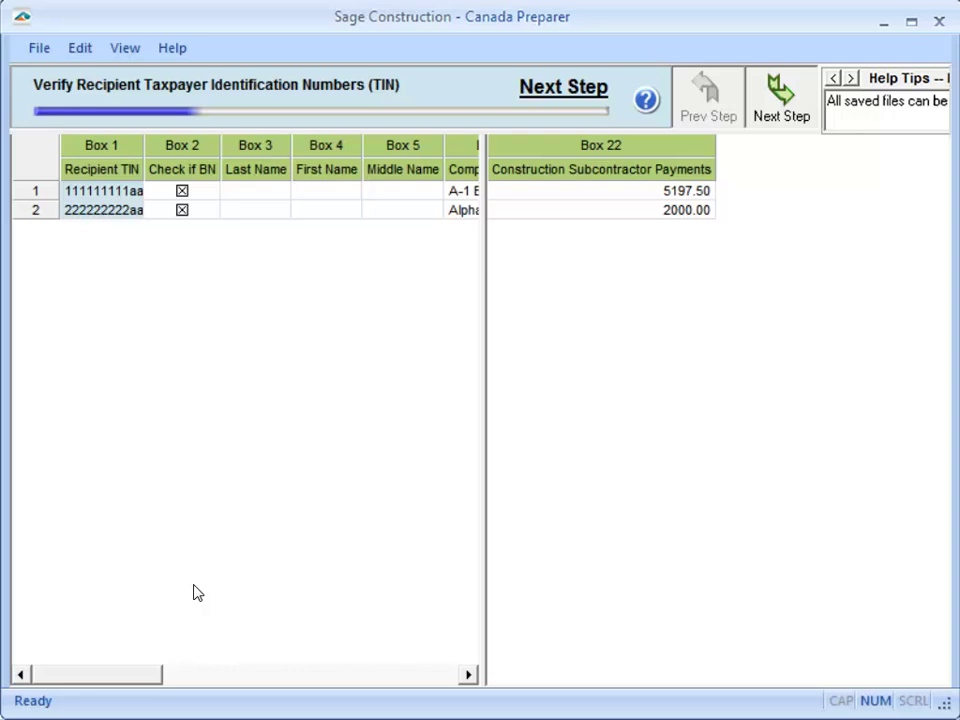
pyautogui.click(785, 105)
pyautogui.click(785, 110)
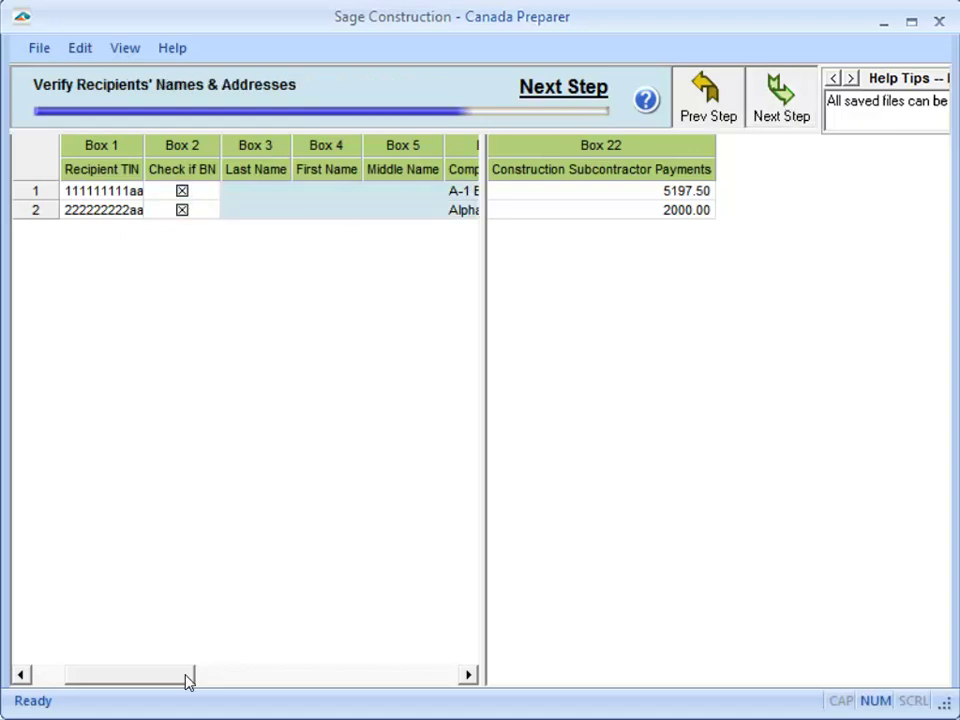
# - Check the recipients' addresses, fit the City column to its contents, and advance to verifying the income boxes
pyautogui.moveTo(189, 679); pyautogui.dragTo(470, 705)
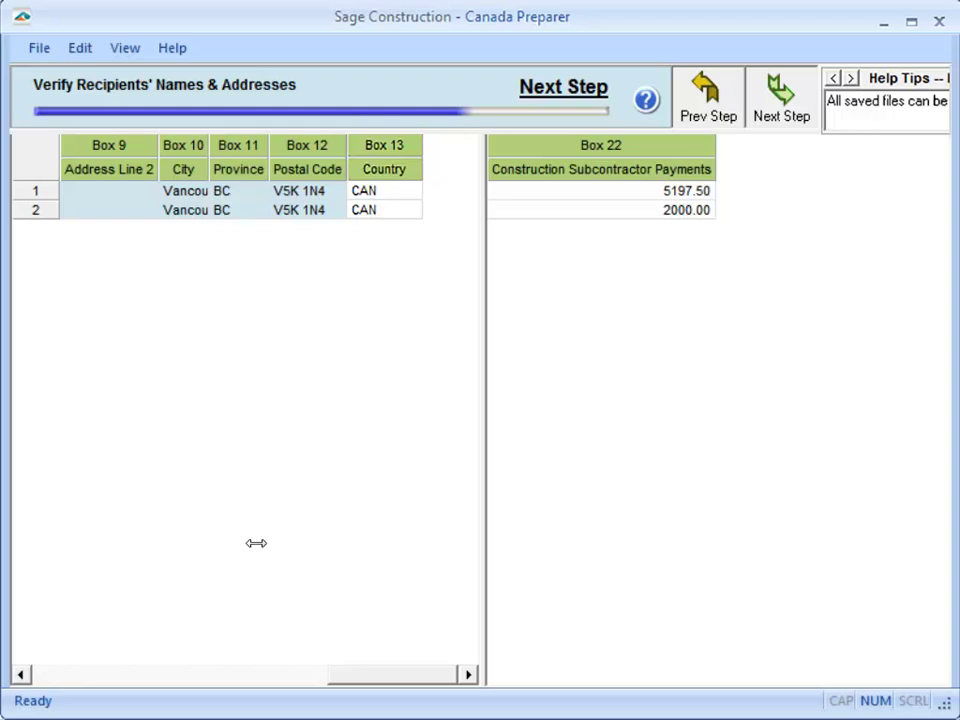
pyautogui.doubleClick(207, 155)
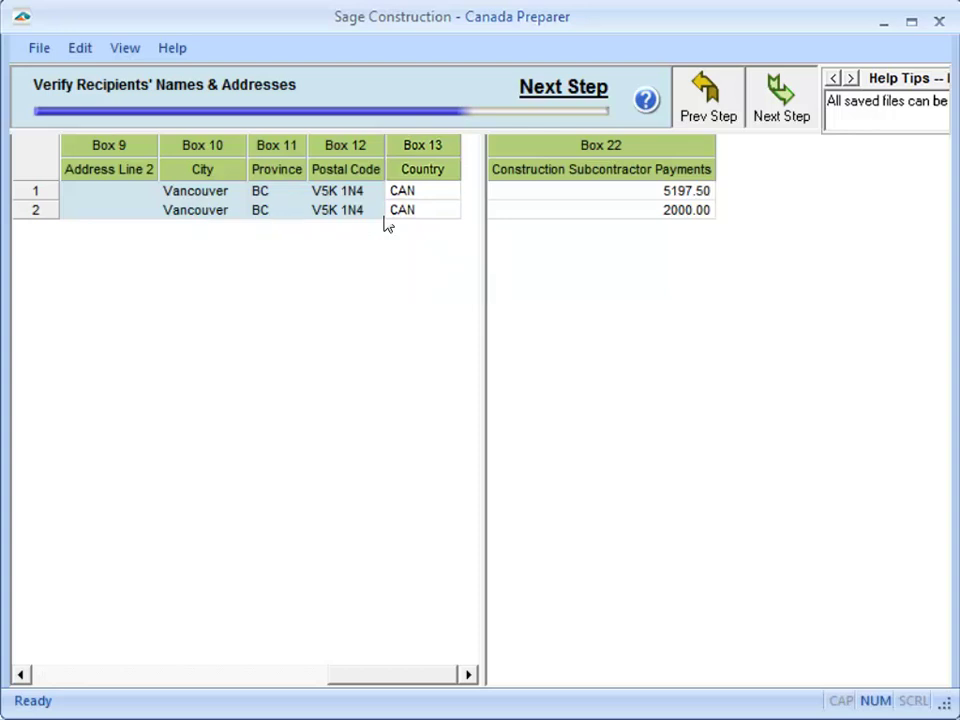
pyautogui.click(800, 110)
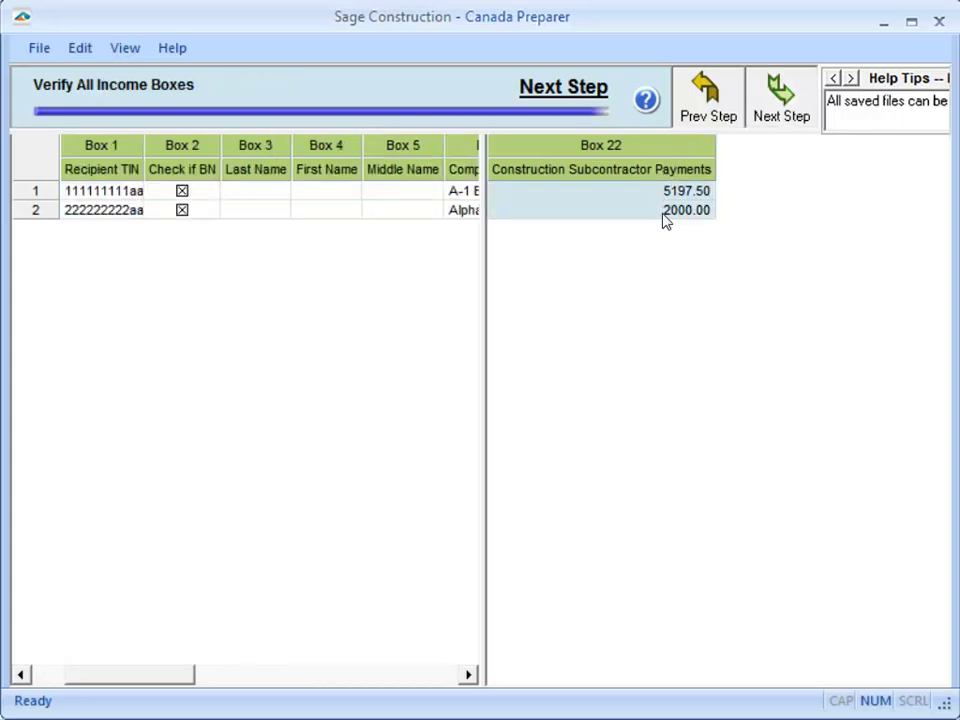
# - Set the Construction Subcontractor Payments amount in row 2 to 2100.00 and save the recipient data
pyautogui.click(662, 210)
pyautogui.write('2100.00')
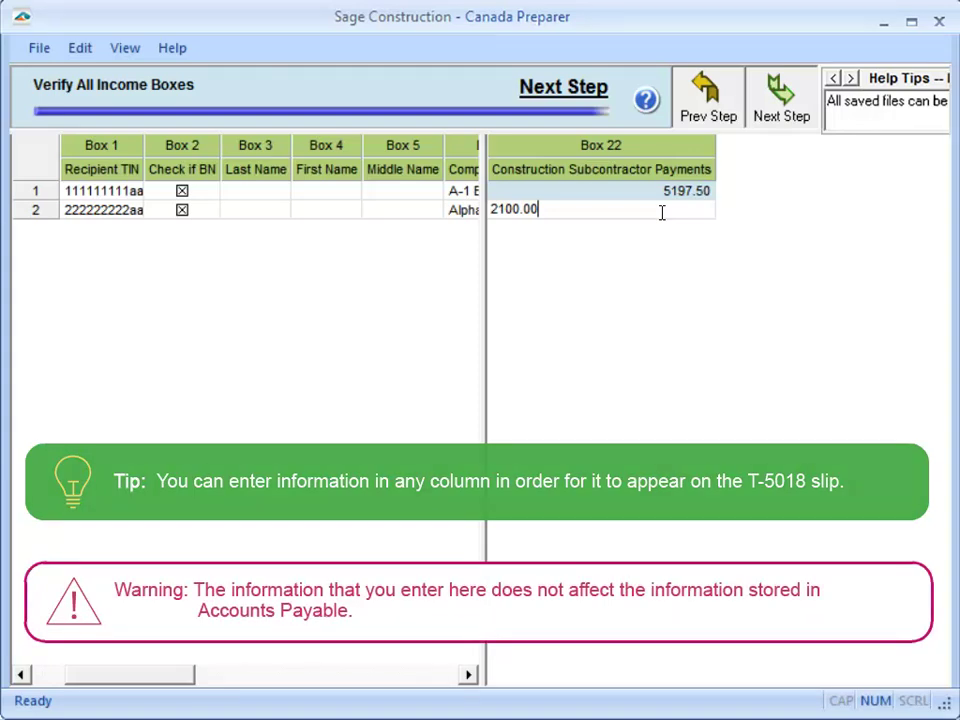
pyautogui.press('Return')
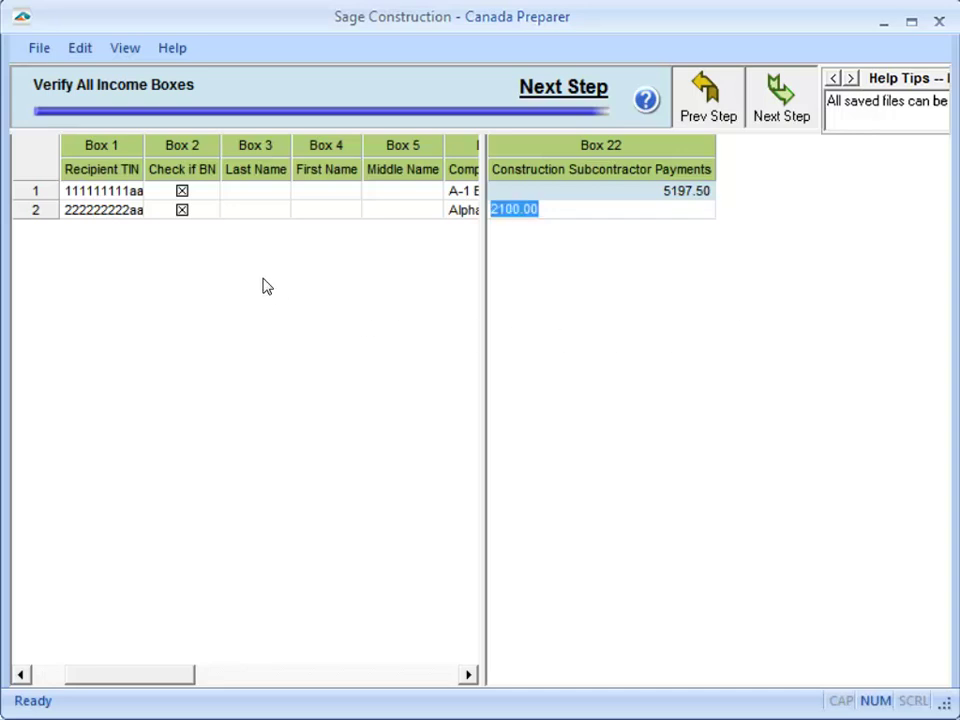
pyautogui.press('Return')
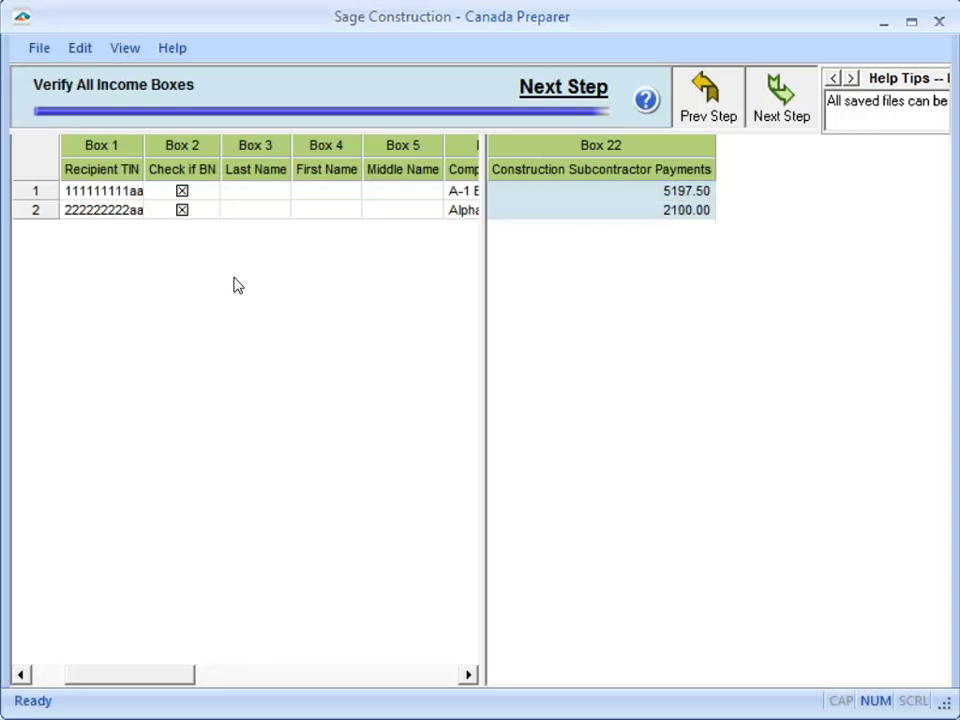
pyautogui.rightClick(44, 217)
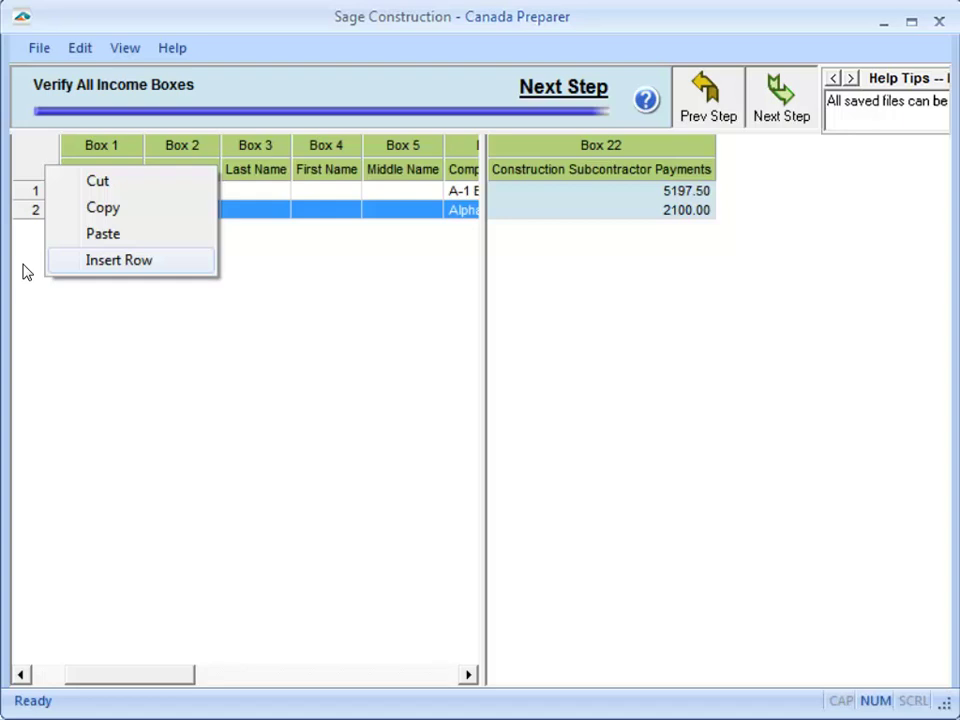
pyautogui.press('Escape')
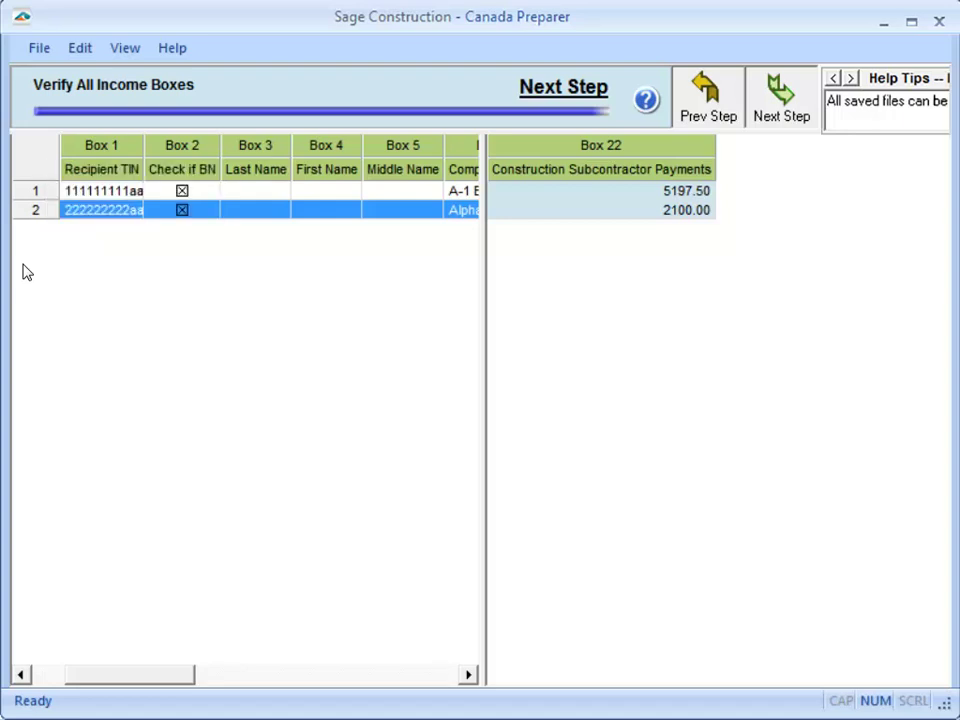
pyautogui.click(40, 50)
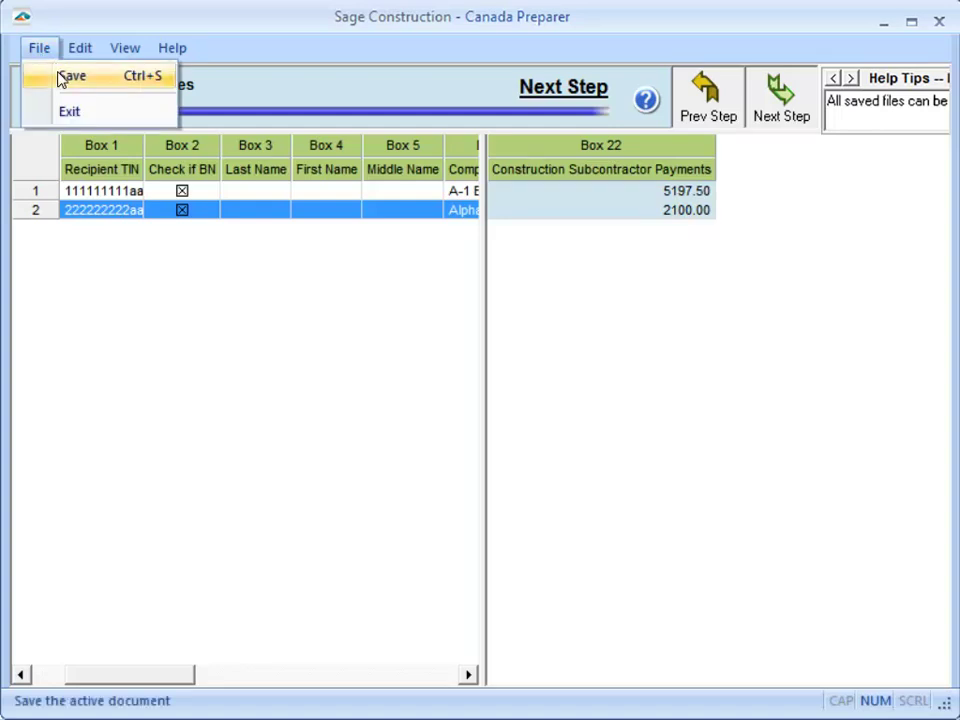
pyautogui.click(58, 77)
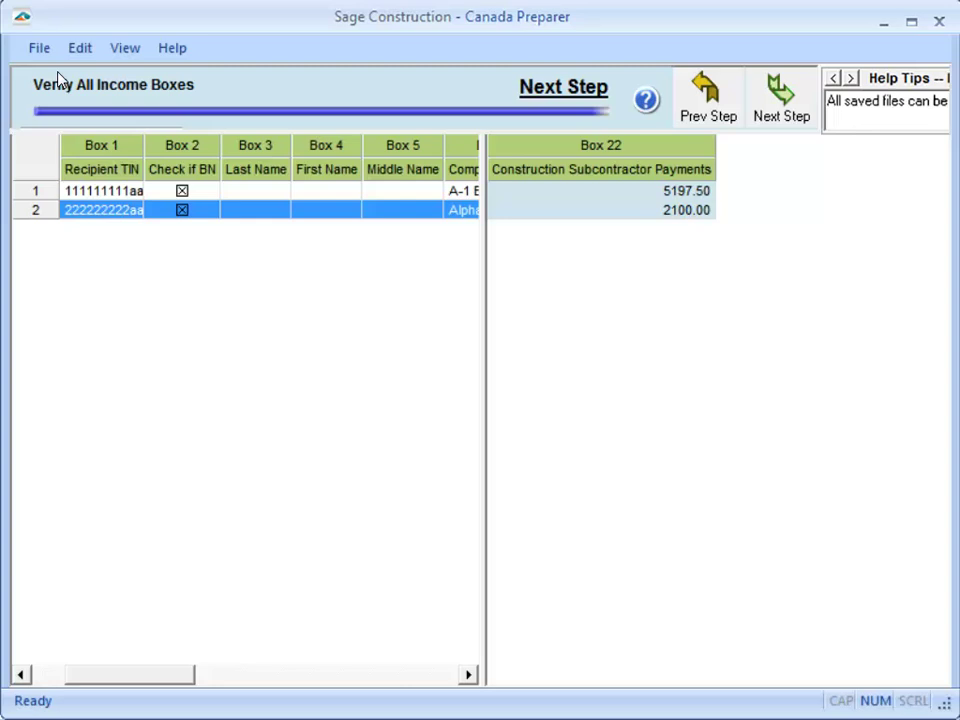
# - Choose Other Options with printing of recipient T5018s and eFiling of the federal T5018 and Summary, and continue to the form review
pyautogui.click(783, 100)
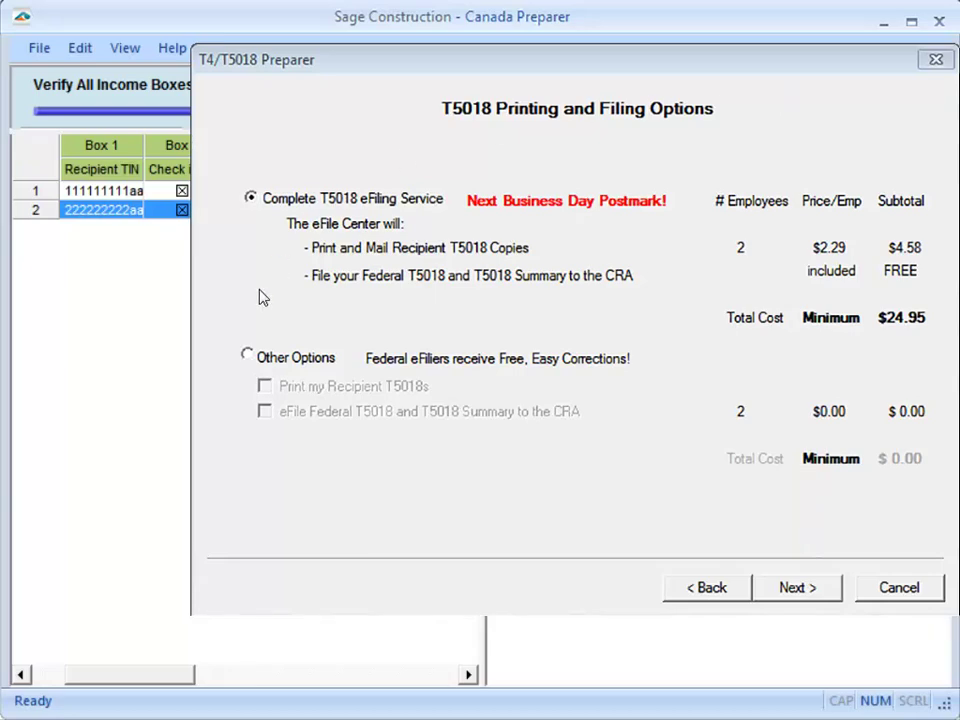
pyautogui.click(248, 355)
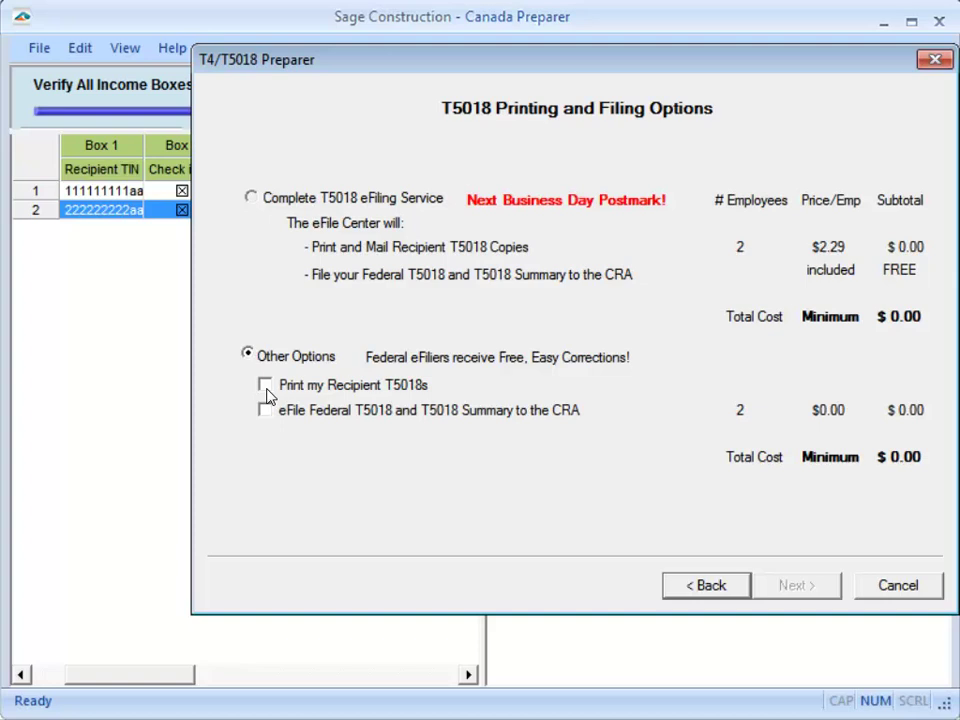
pyautogui.click(265, 386)
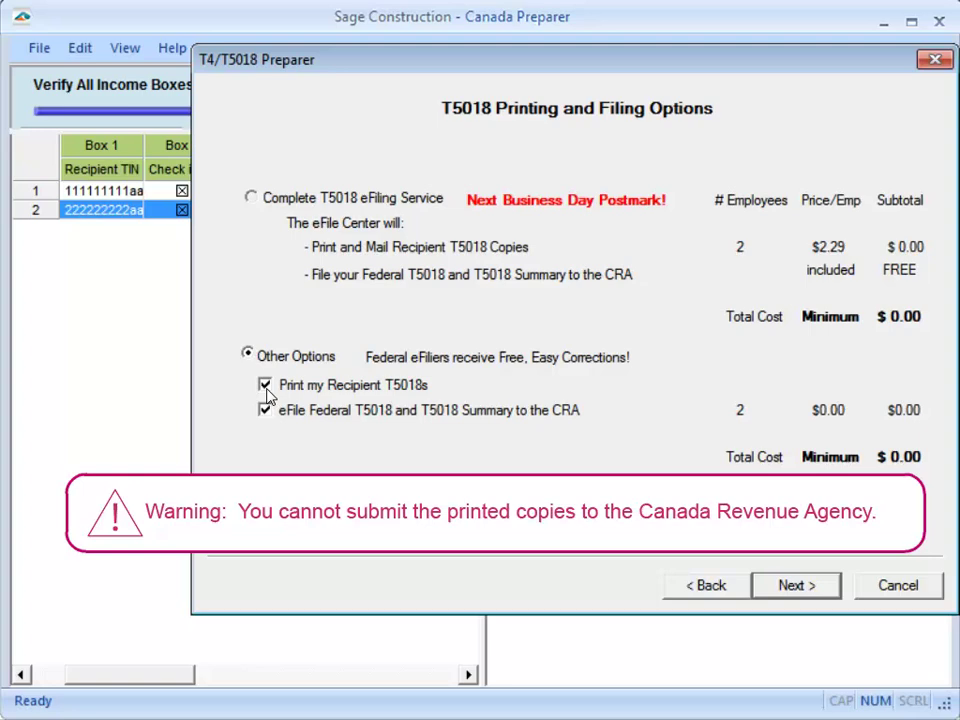
pyautogui.click(826, 594)
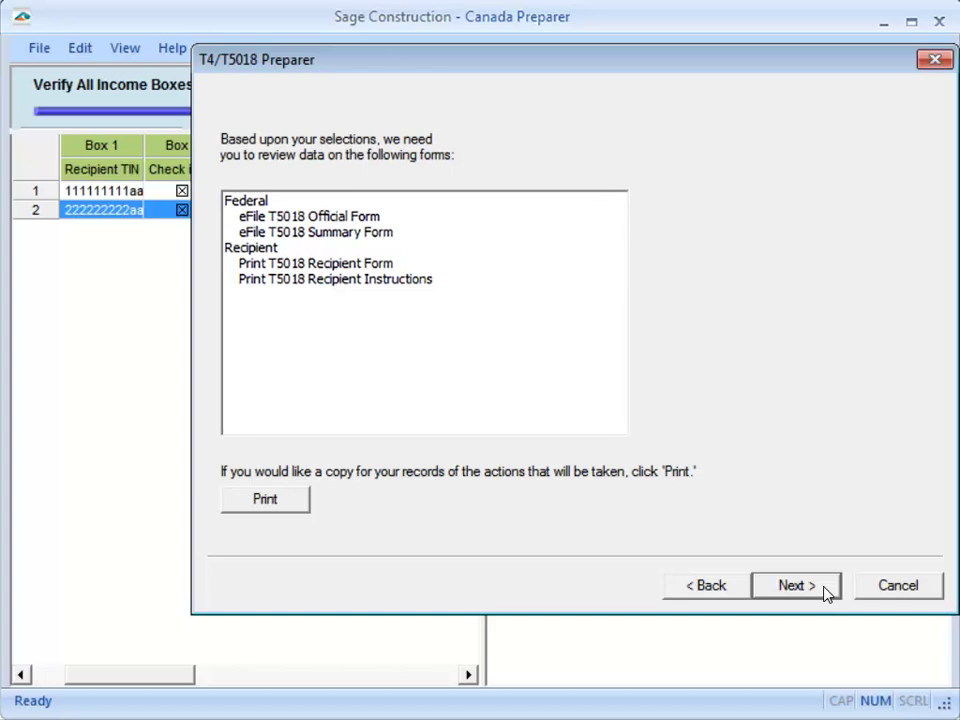
pyautogui.click(826, 590)
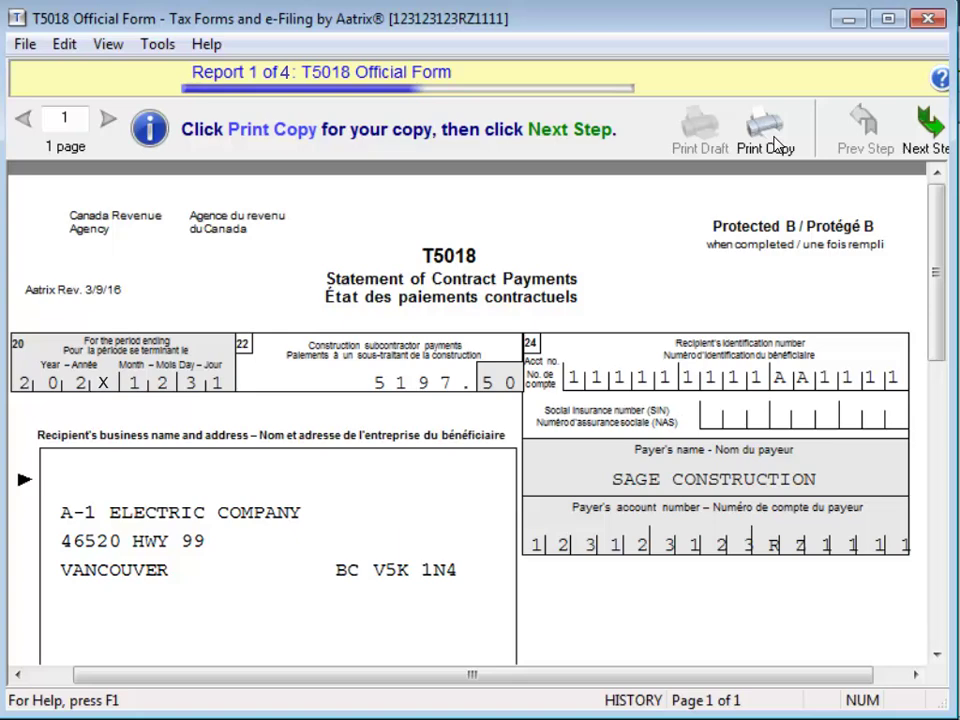
# - Print an employer copy of the T5018 Official Form and continue to the T5018 Summary Form
pyautogui.click(765, 130)
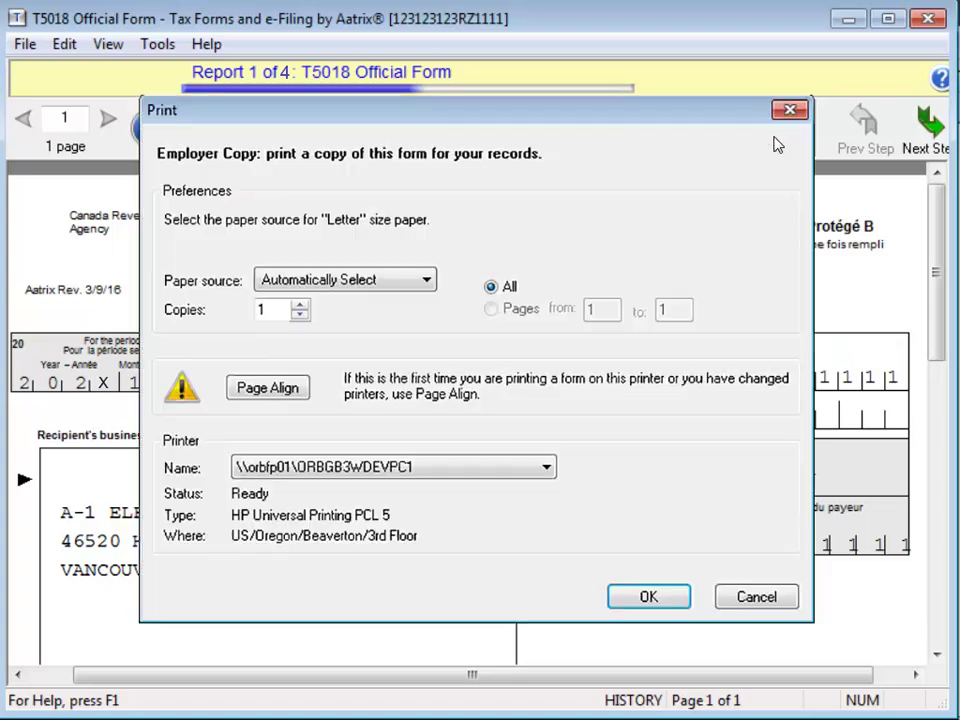
pyautogui.click(662, 596)
pyautogui.click(929, 127)
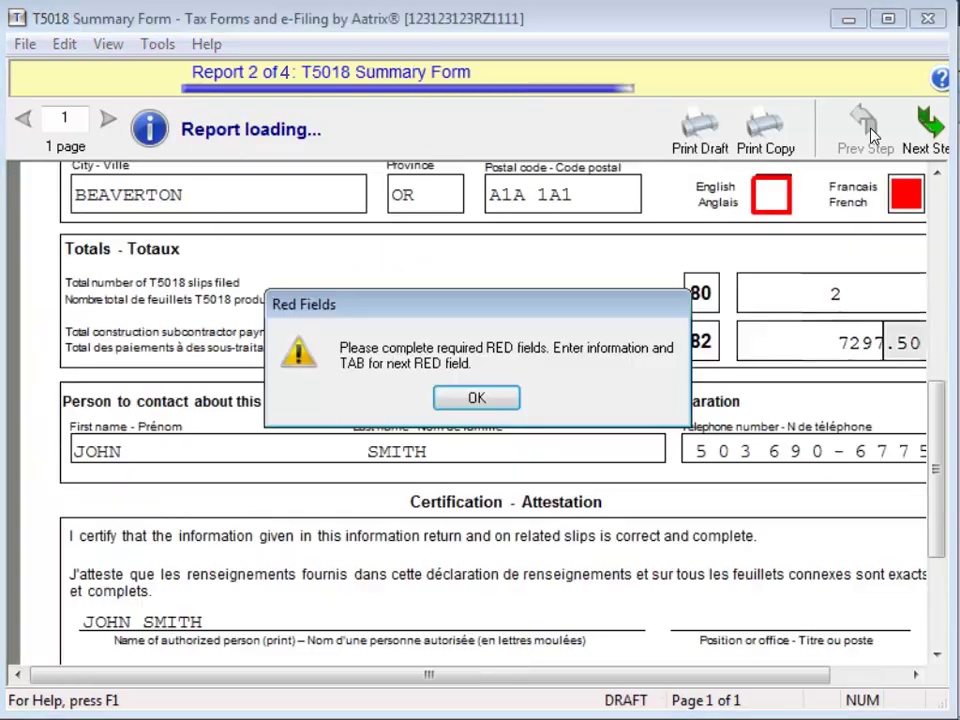
# - Dismiss the required-fields notice and mark English as the language on the T5018 Summary Form
pyautogui.click(490, 410)
pyautogui.click(774, 194)
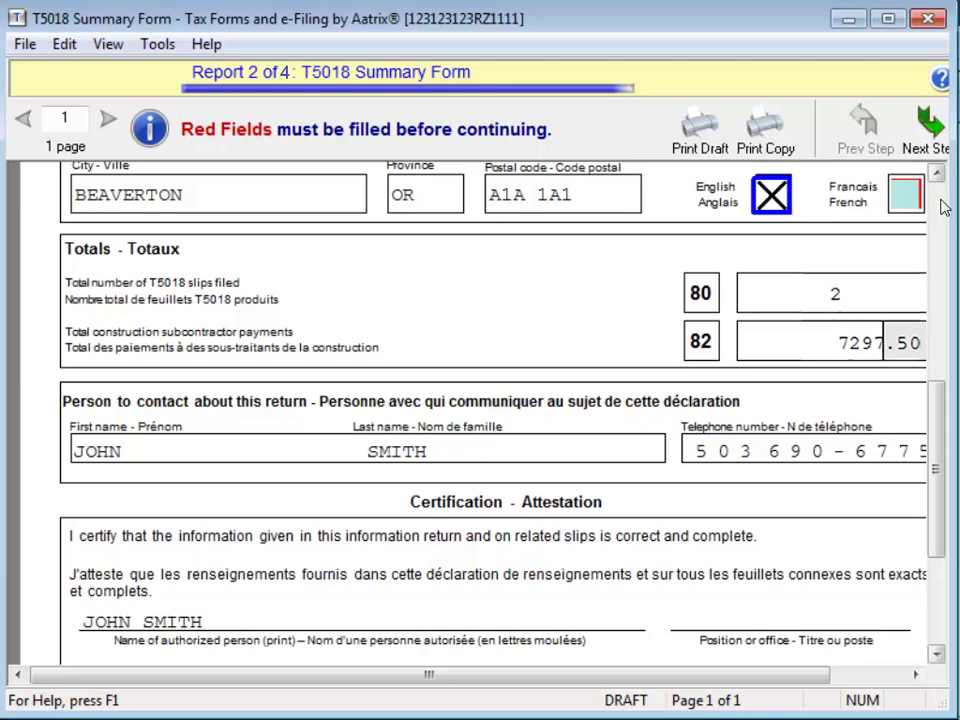
# - Review the T5018 Summary Form, agree that its figures have been double-checked, and print one employer copy
pyautogui.scroll(5, 940, 206)
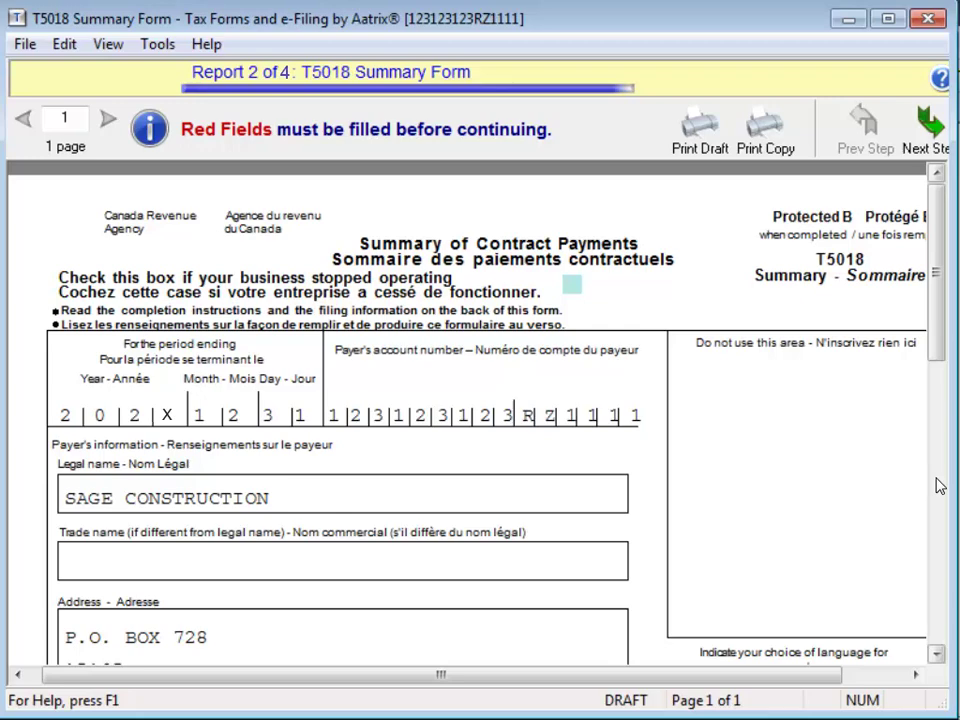
pyautogui.scroll(-3, 940, 486)
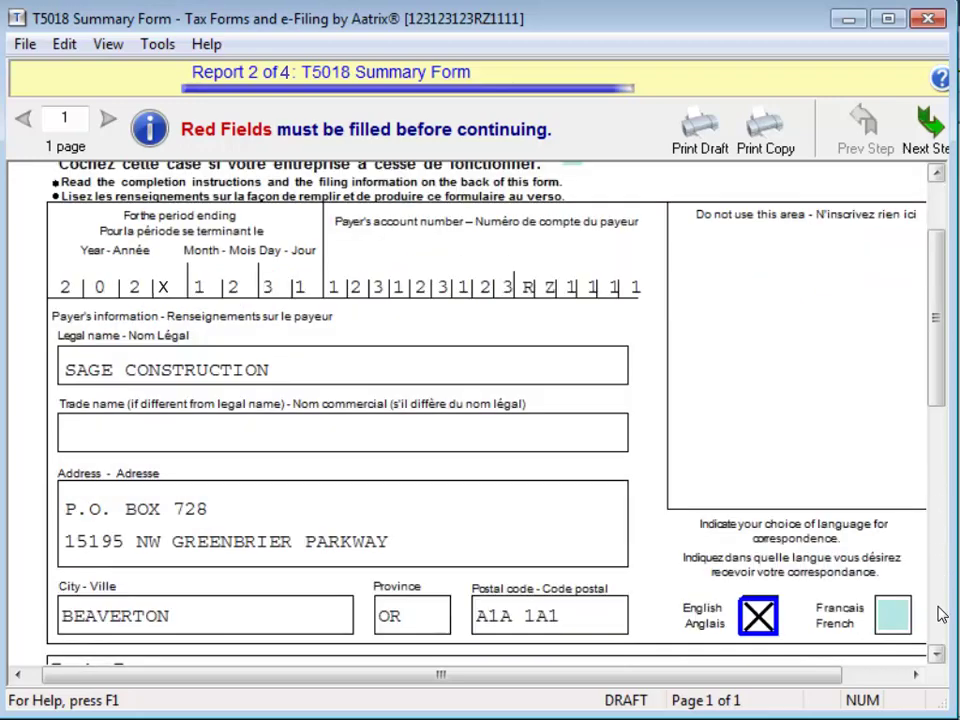
pyautogui.scroll(-3, 940, 486)
pyautogui.scroll(-3, 940, 645)
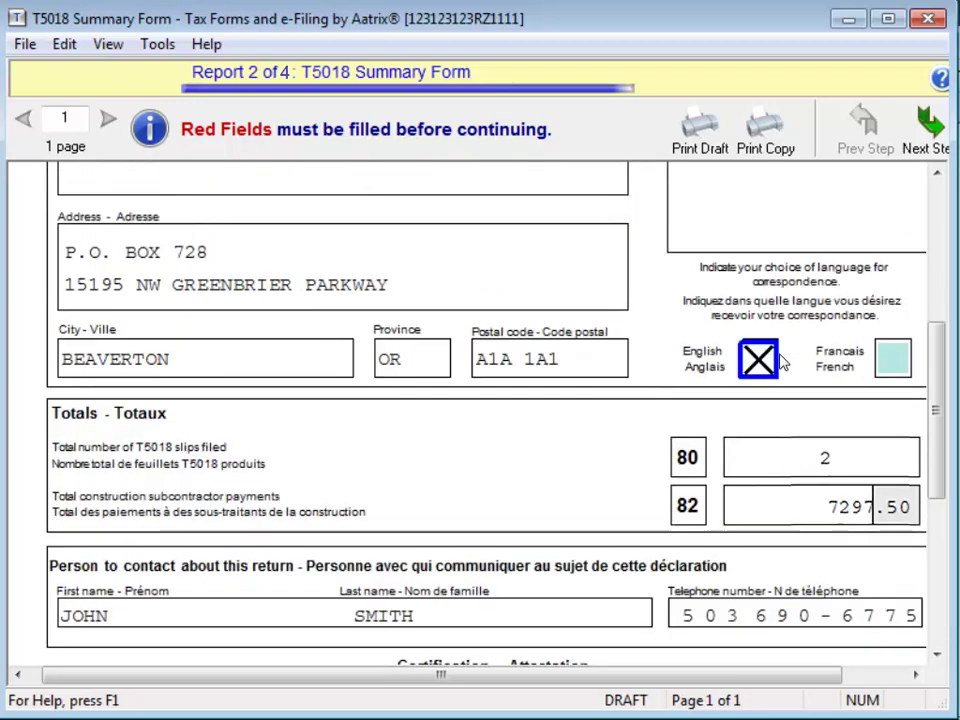
pyautogui.click(770, 120)
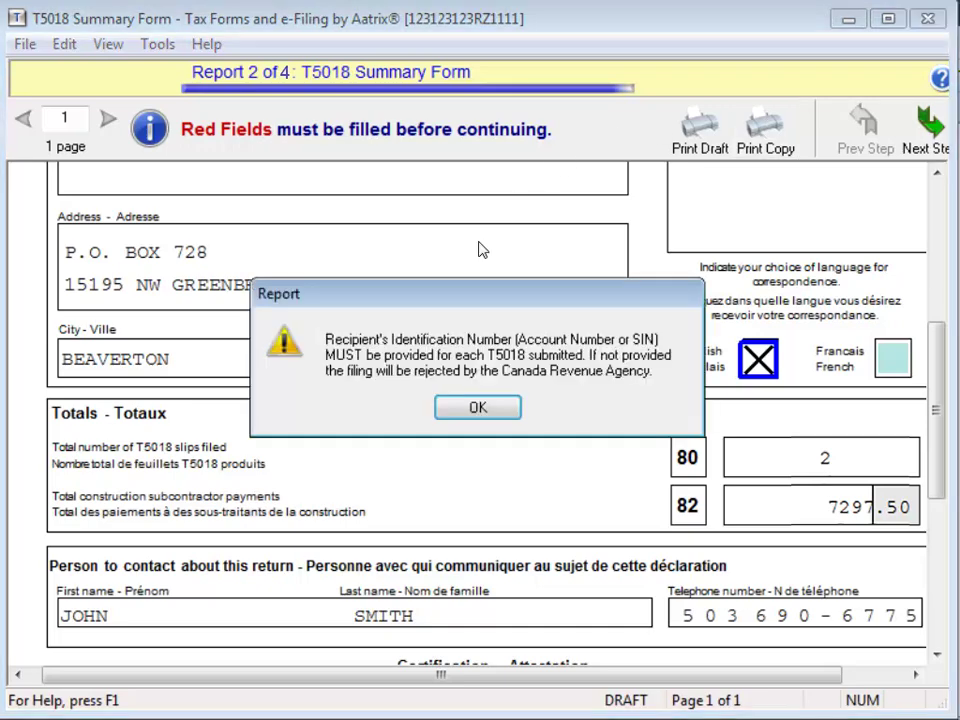
pyautogui.click(446, 407)
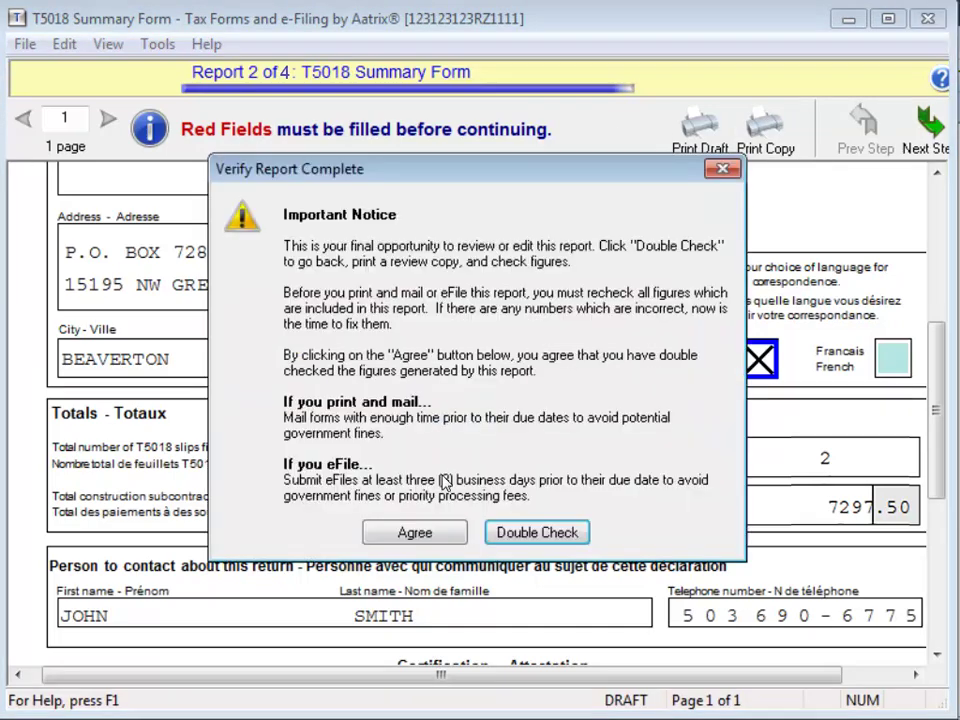
pyautogui.click(440, 533)
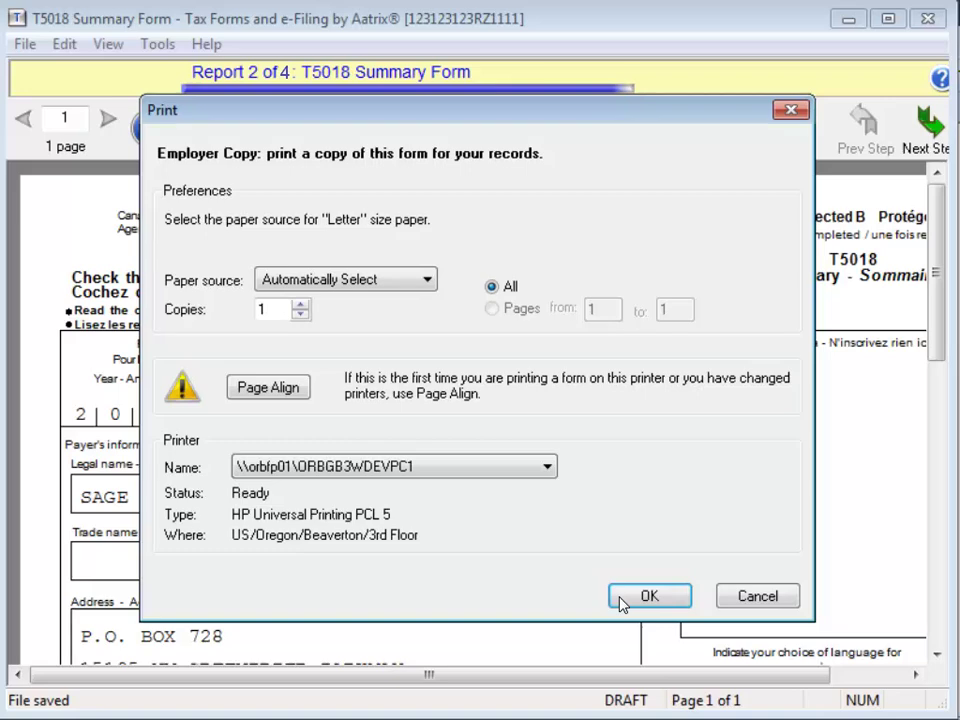
pyautogui.click(648, 596)
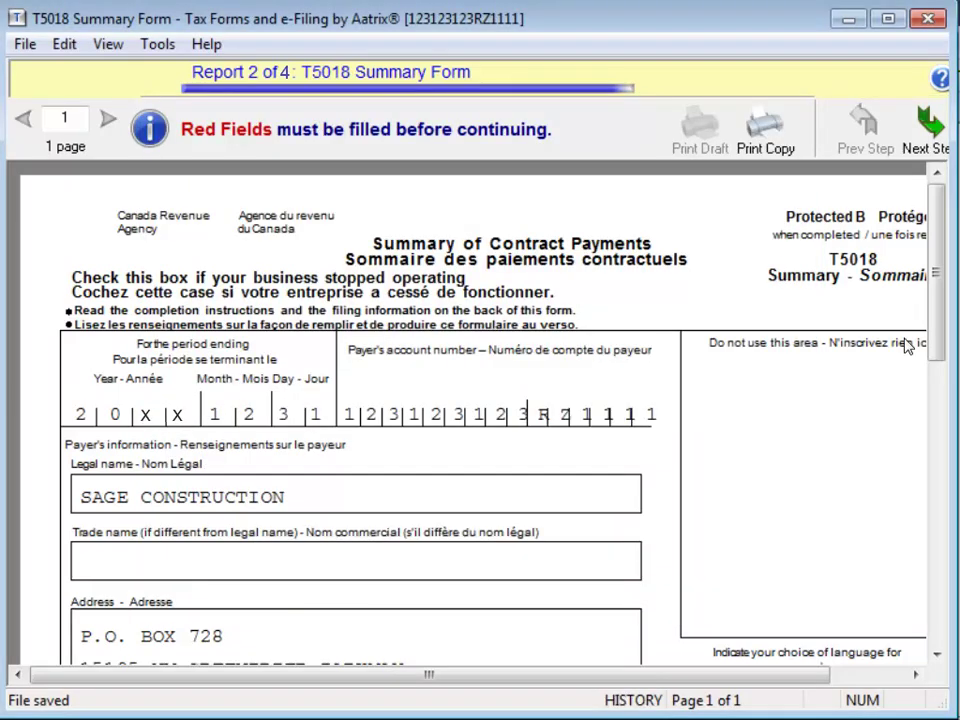
# - Continue to the T5018 Recipient Form and print one final copy of all its pages
pyautogui.click(928, 122)
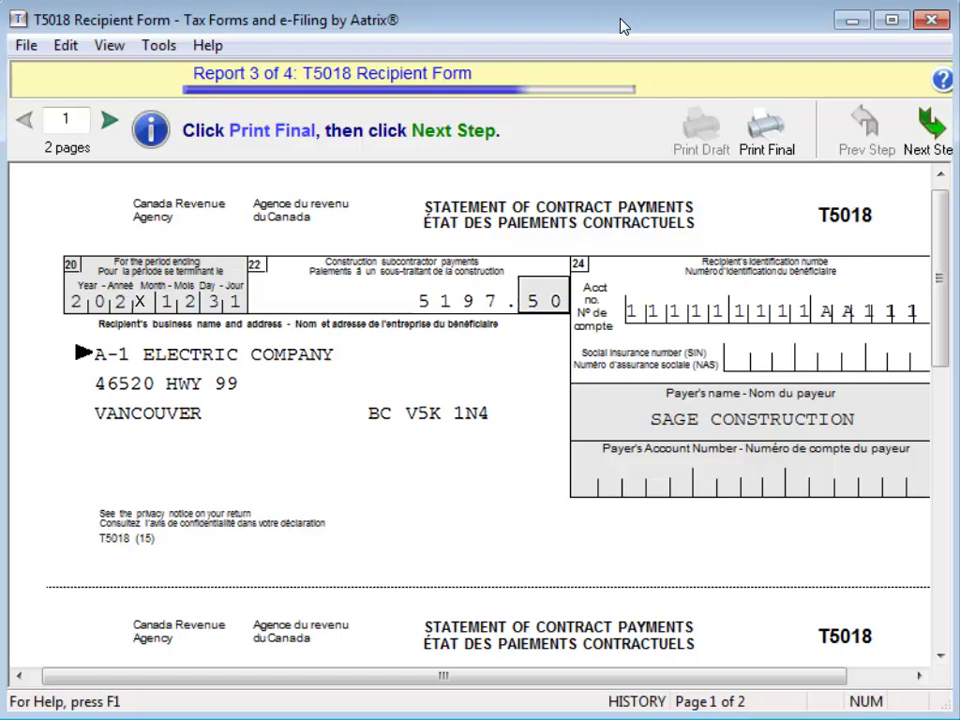
pyautogui.click(757, 136)
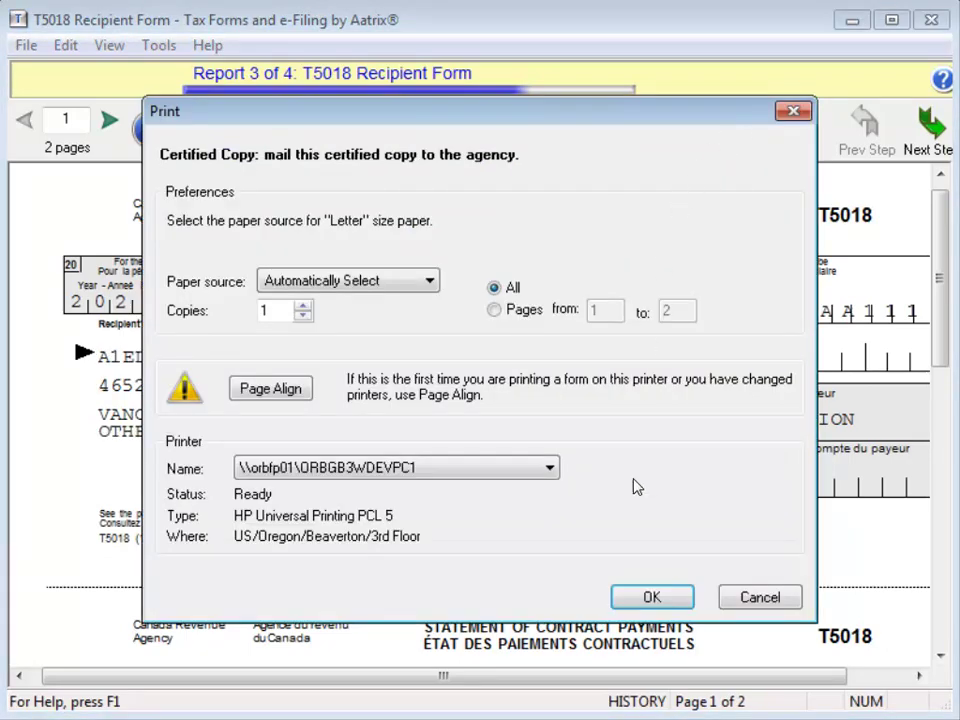
pyautogui.click(640, 597)
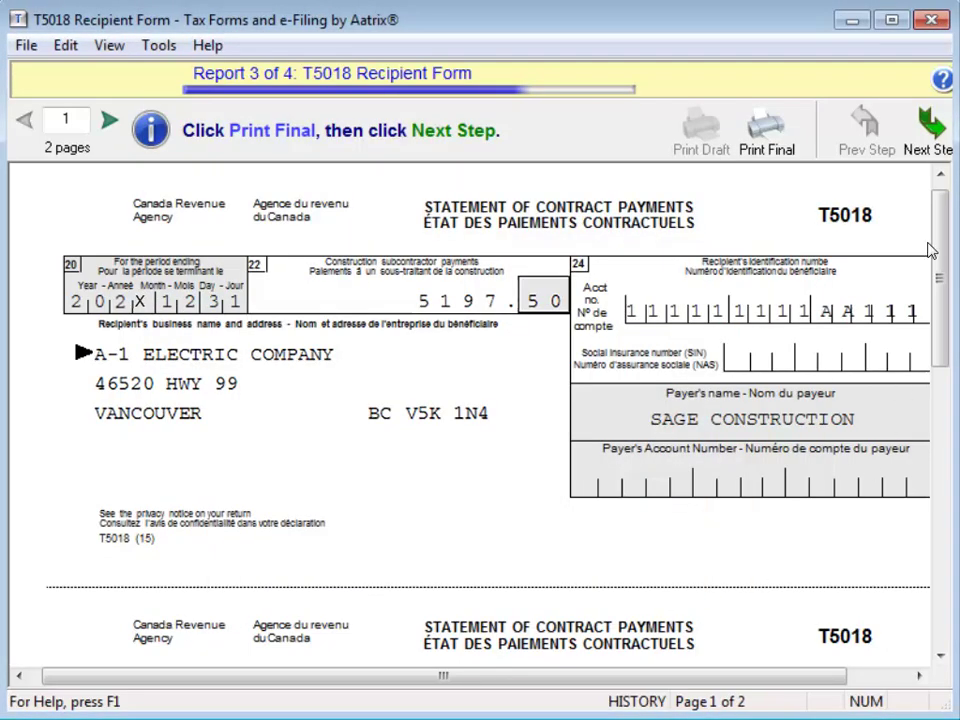
# - Continue to the T5018 Recipient Instructions and print one final copy with the automatically selected paper source
pyautogui.click(931, 130)
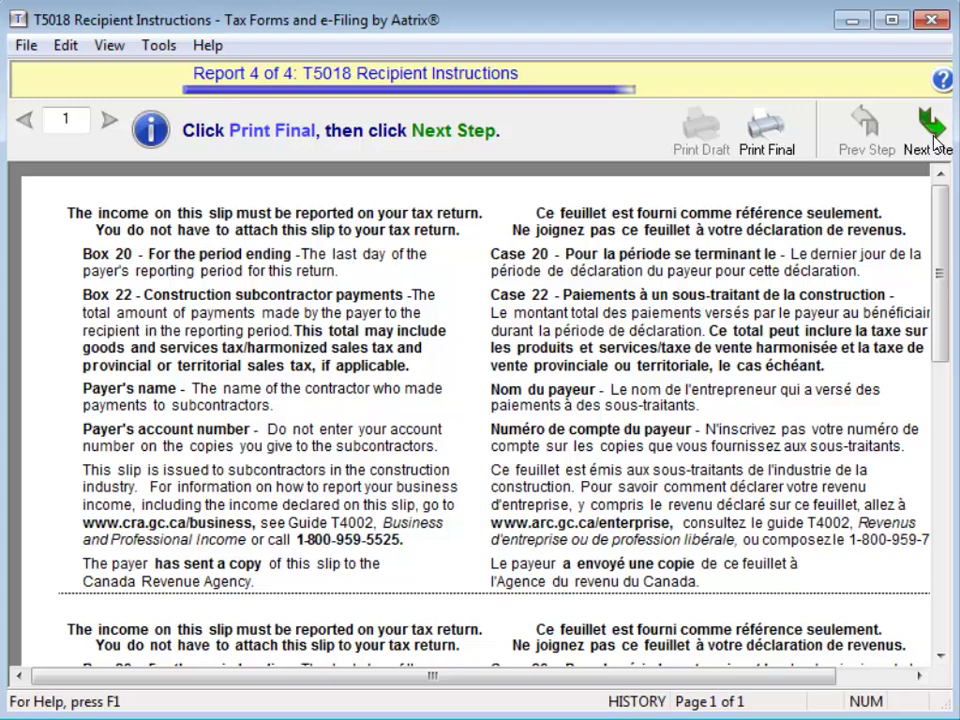
pyautogui.click(935, 141)
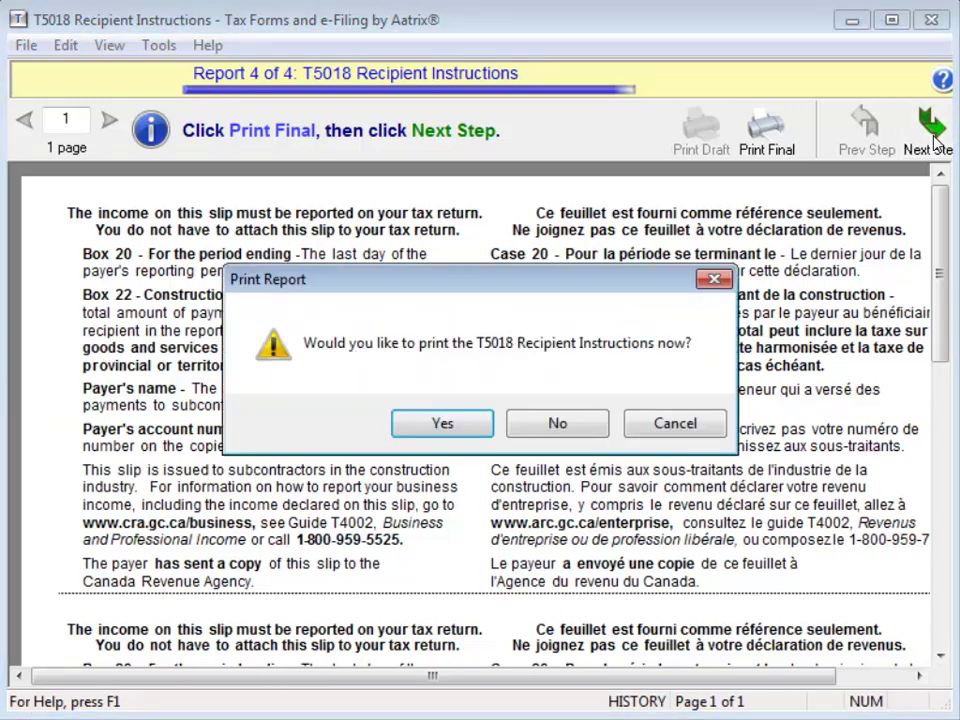
pyautogui.click(440, 424)
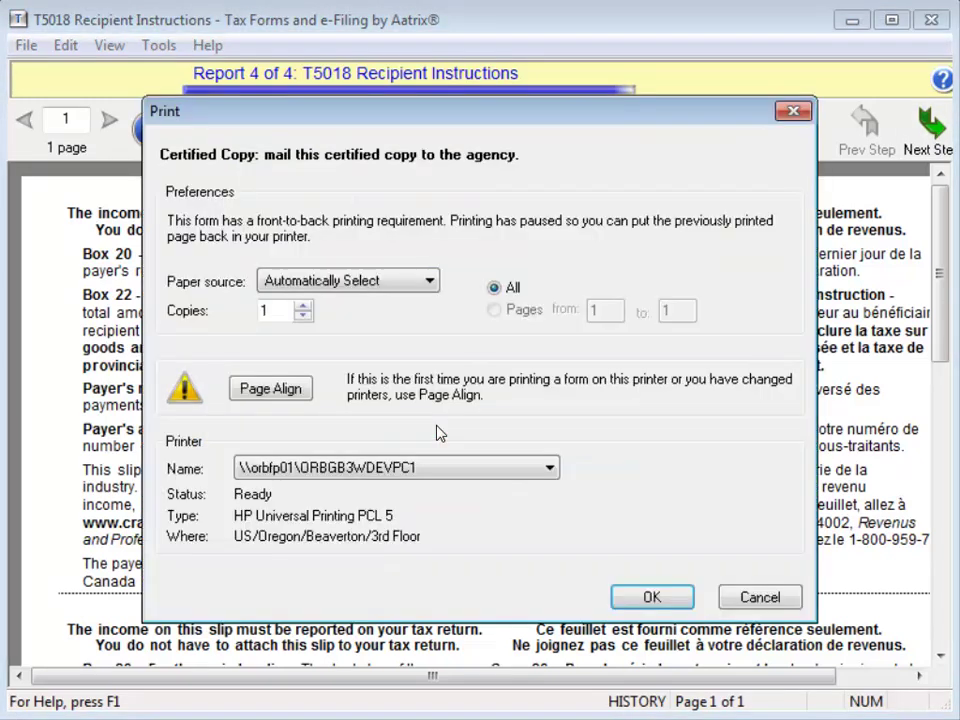
pyautogui.click(662, 601)
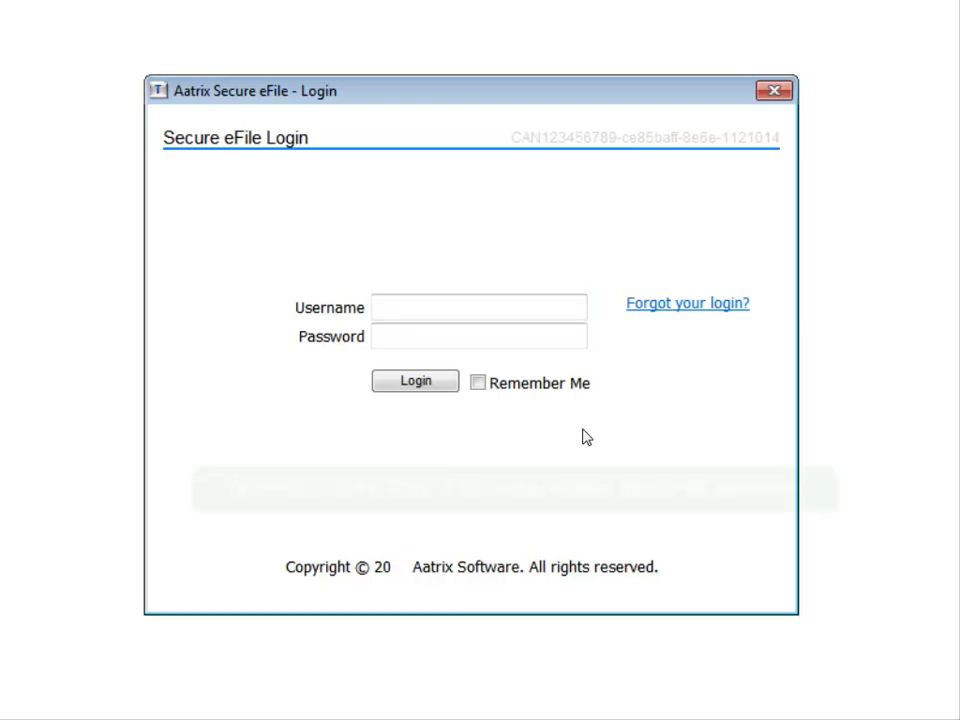
# - Close the Secure eFile login without signing in and start the government reporting task for Form T5018 (CAN) in Accounts Payable
pyautogui.click(771, 92)
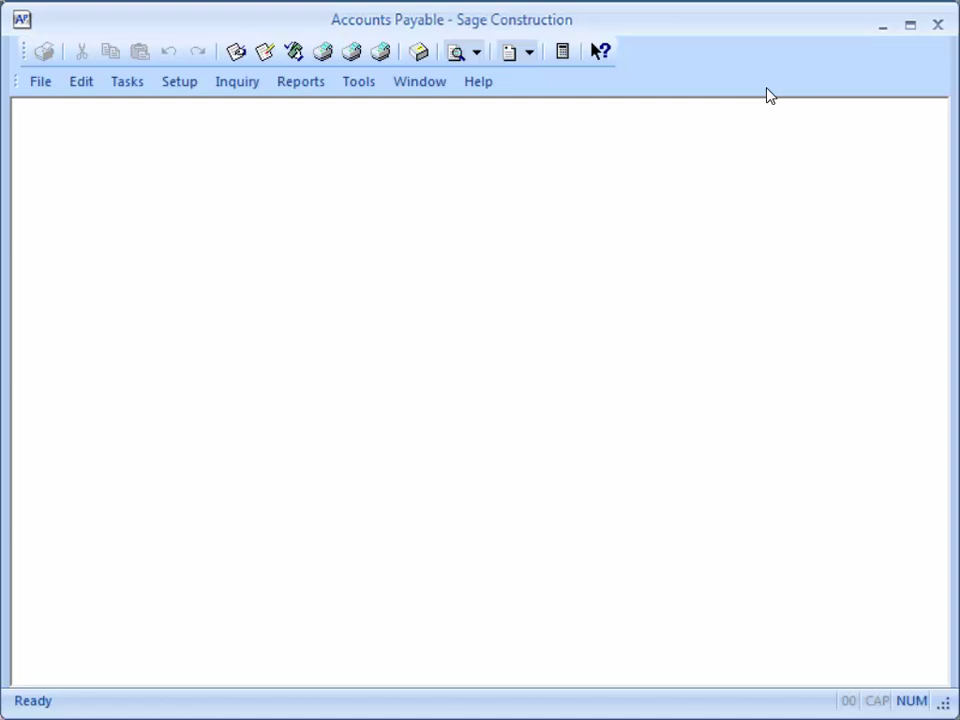
pyautogui.click(124, 88)
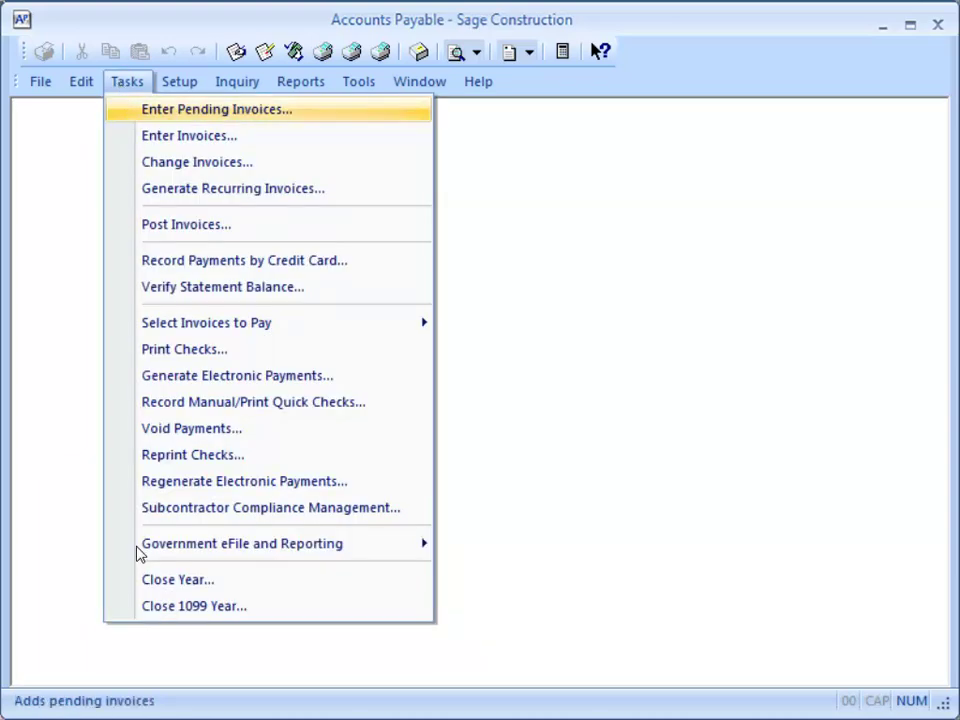
pyautogui.moveTo(285, 553)
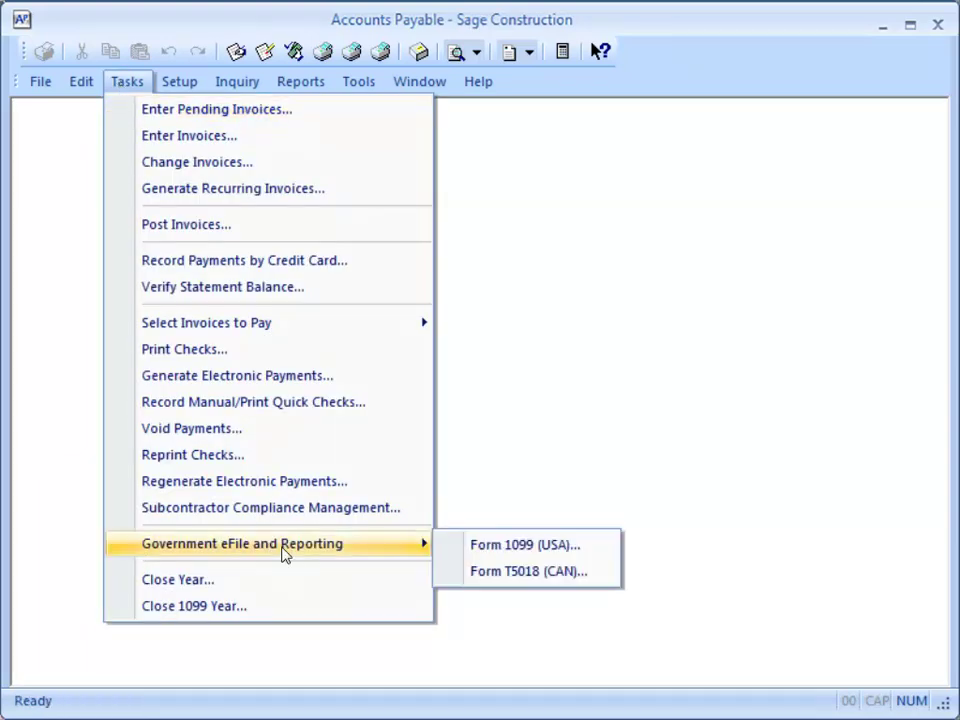
pyautogui.click(530, 571)
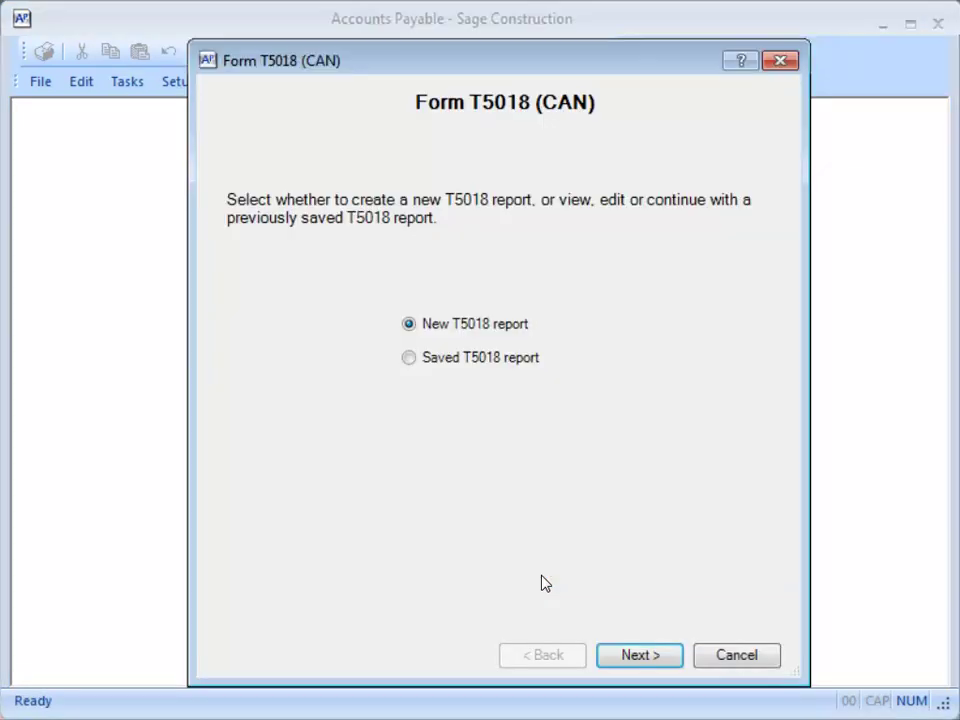
# - Choose to continue with a saved T5018 report, keep T5018 Recipient as the form, and open the draft T5018 Official Form for editing
pyautogui.click(408, 358)
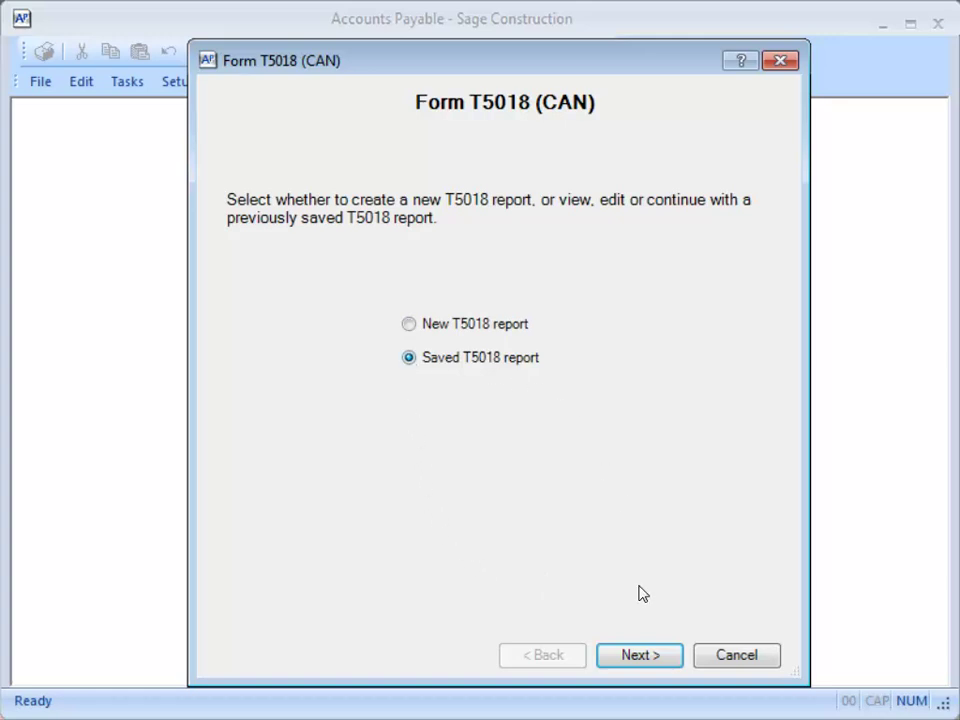
pyautogui.click(644, 663)
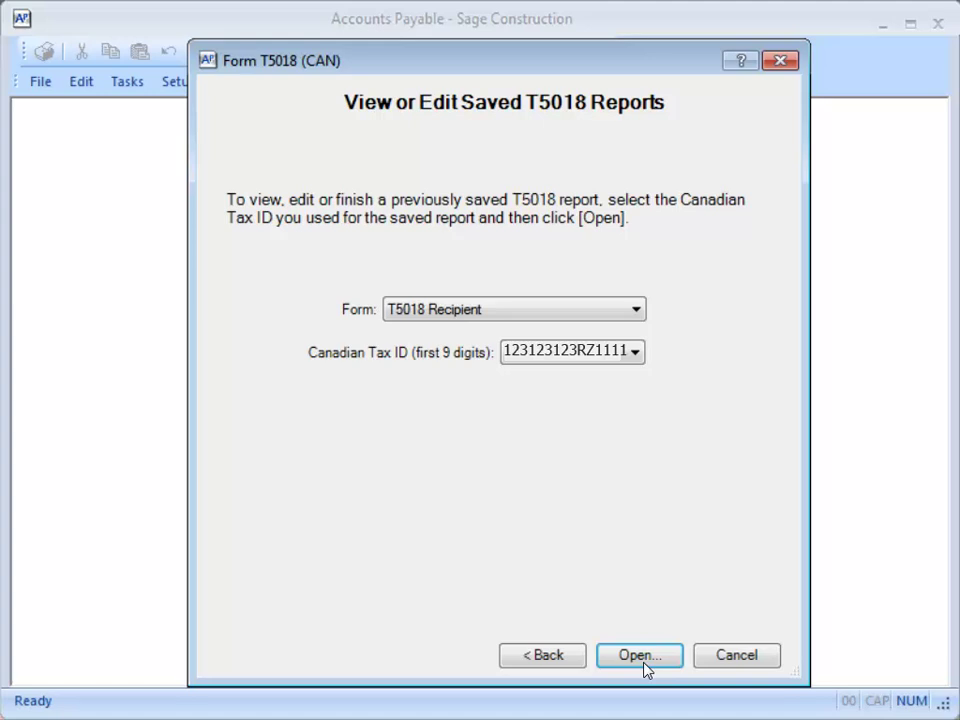
pyautogui.click(645, 668)
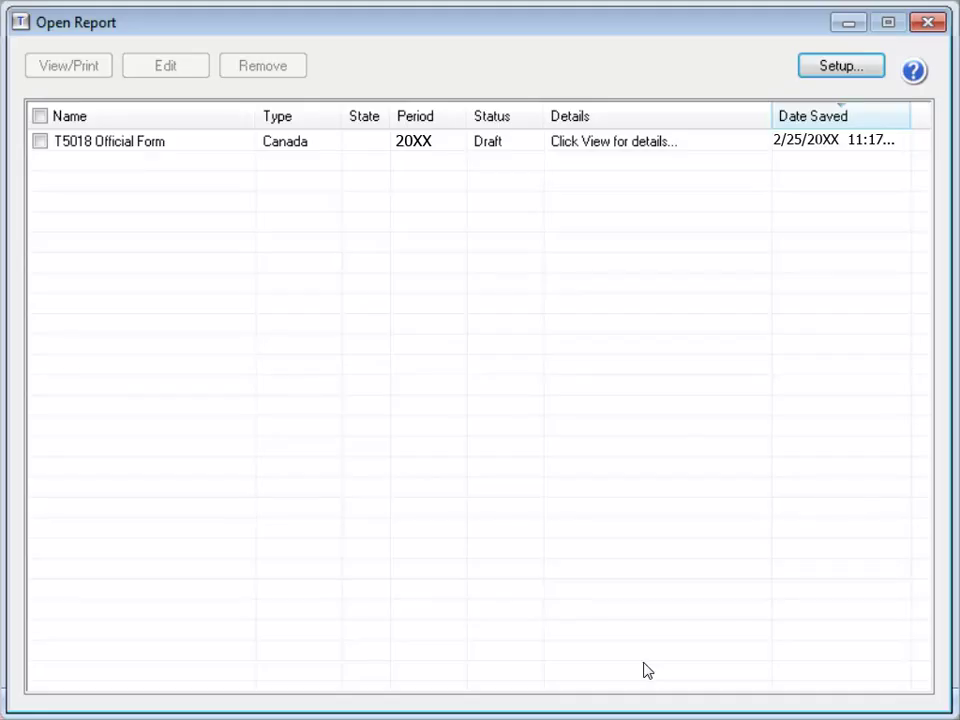
pyautogui.click(40, 145)
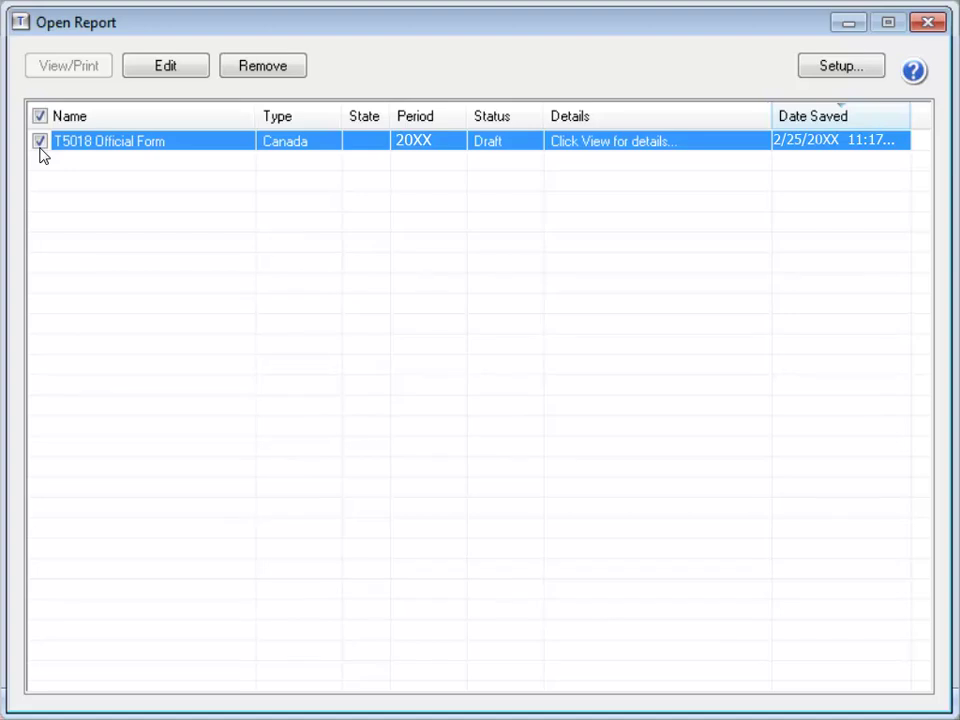
pyautogui.click(166, 66)
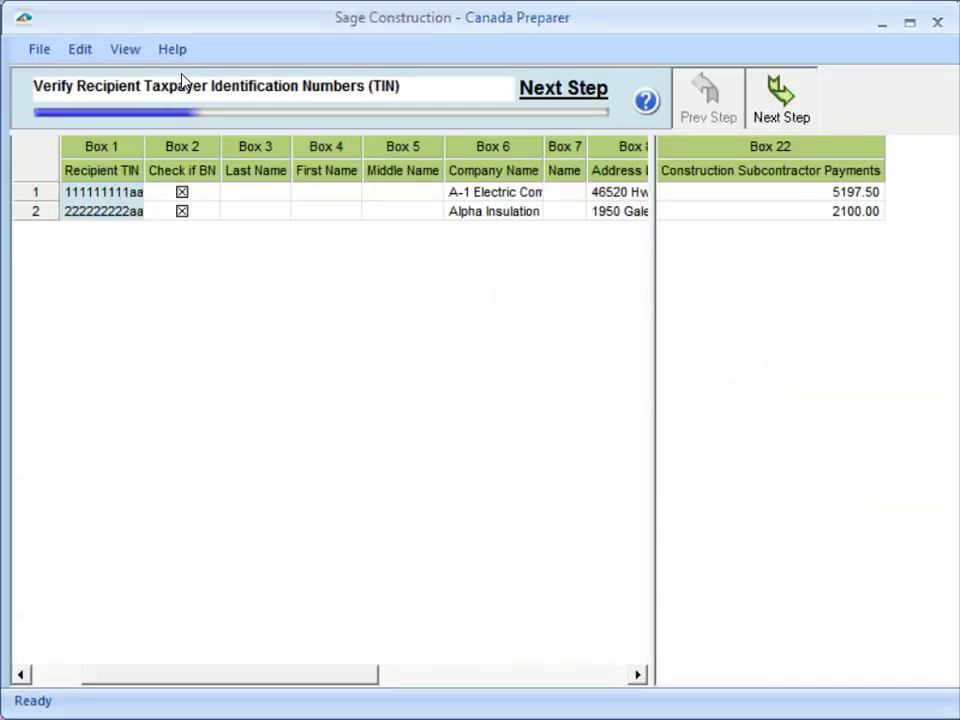